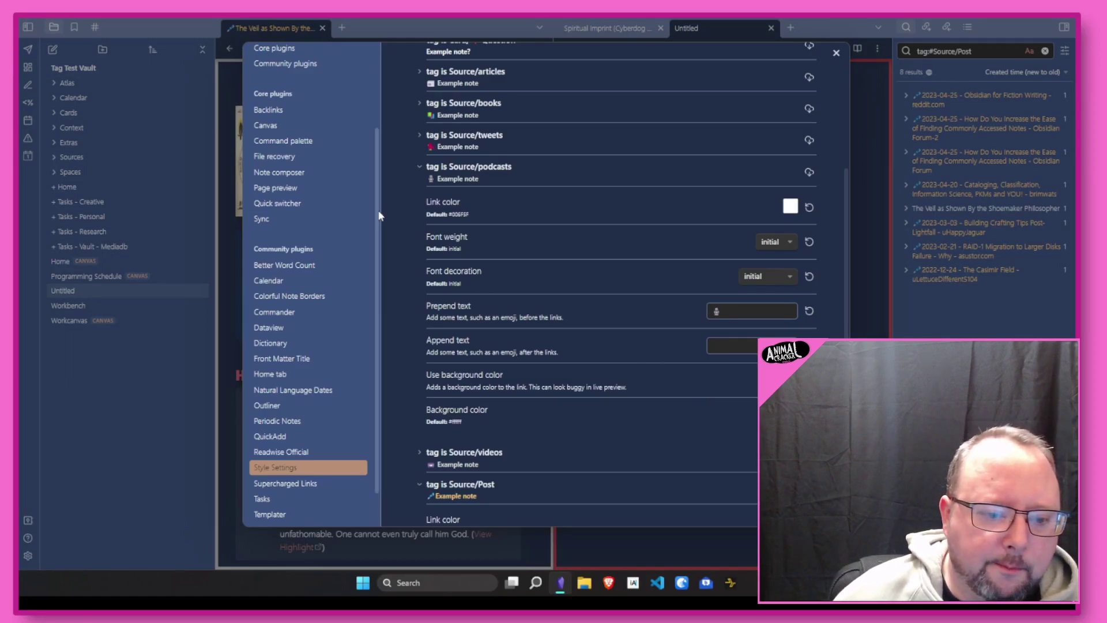
# - Scroll the Supercharged Links settings to reveal the Card and Source tag link selectors
pyautogui.moveTo(379, 217)
pyautogui.mouseDown()
pyautogui.moveTo(388, 124)
pyautogui.moveTo(390, 325)
pyautogui.mouseUp()
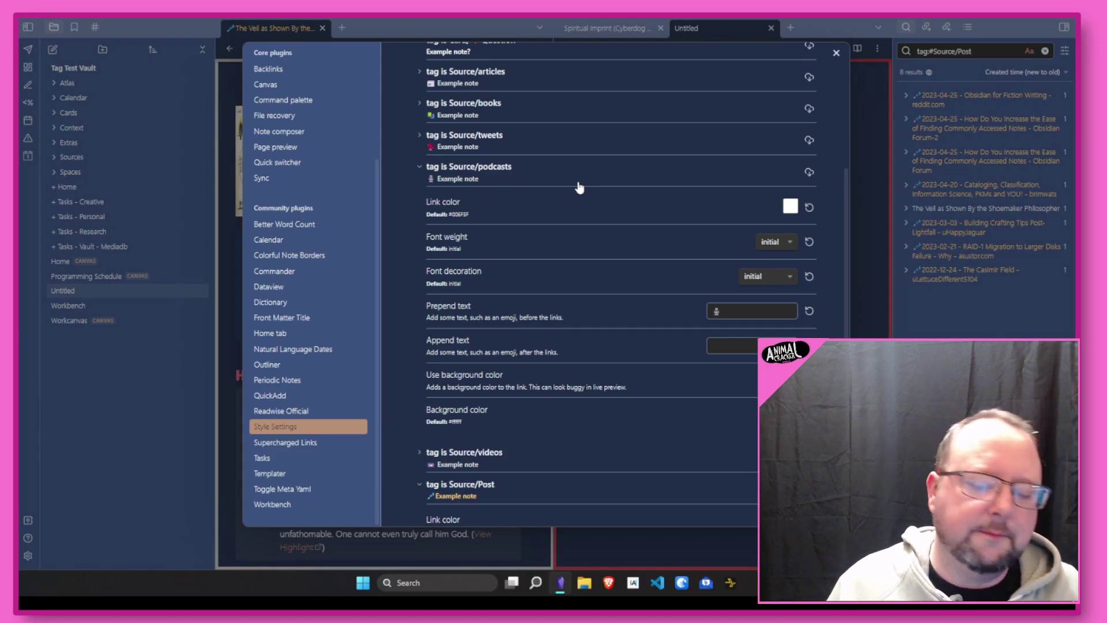
pyautogui.click(323, 443)
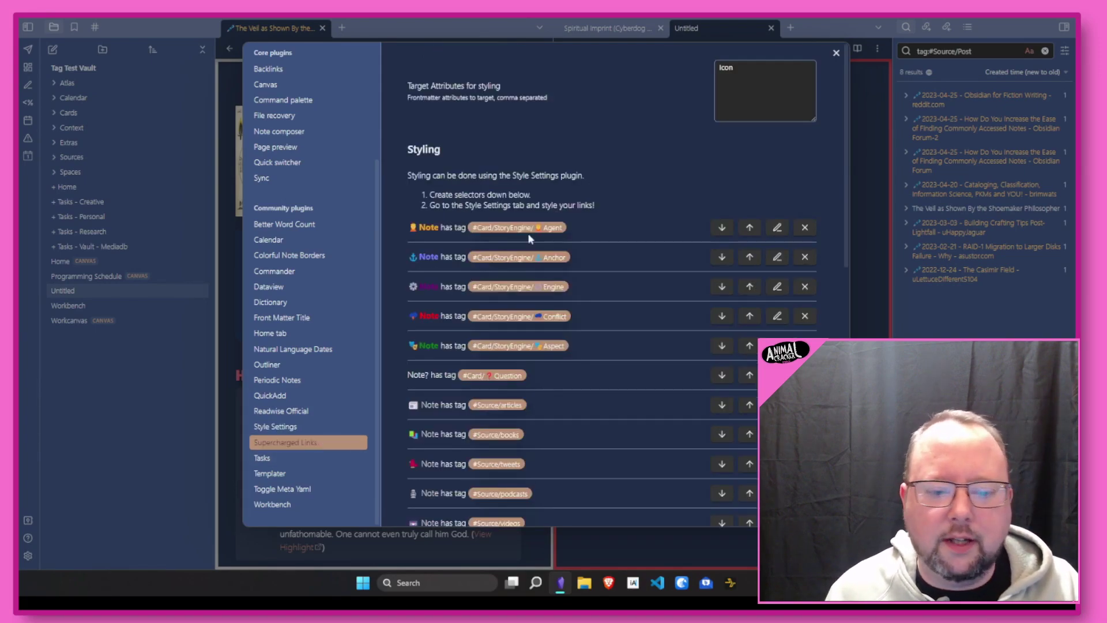
pyautogui.scroll(-1, 646, 160)
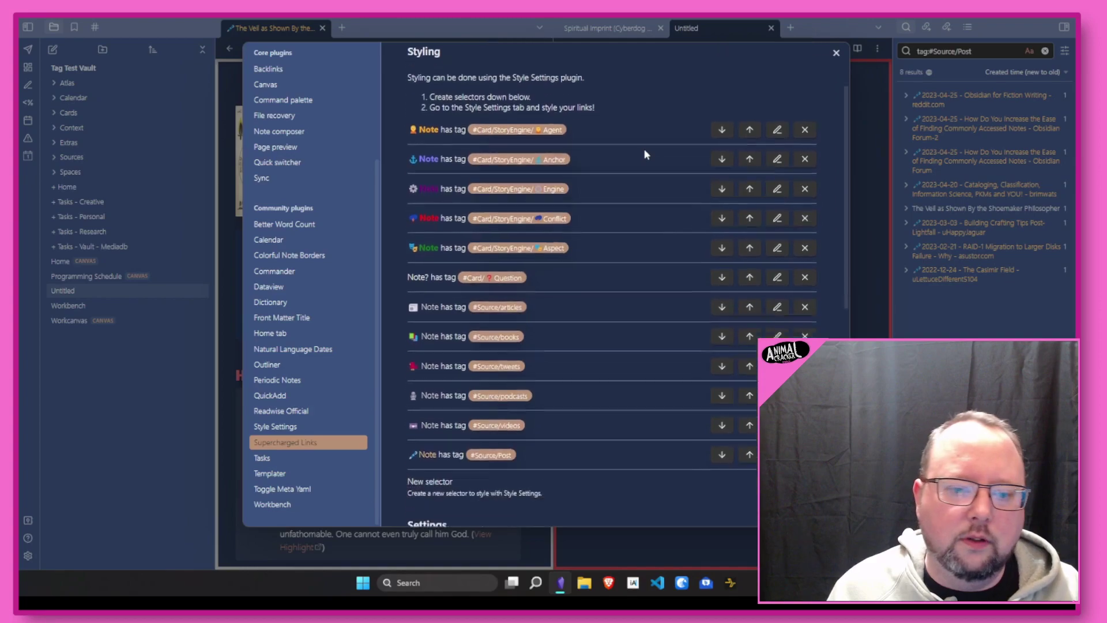
pyautogui.scroll(-1, 644, 148)
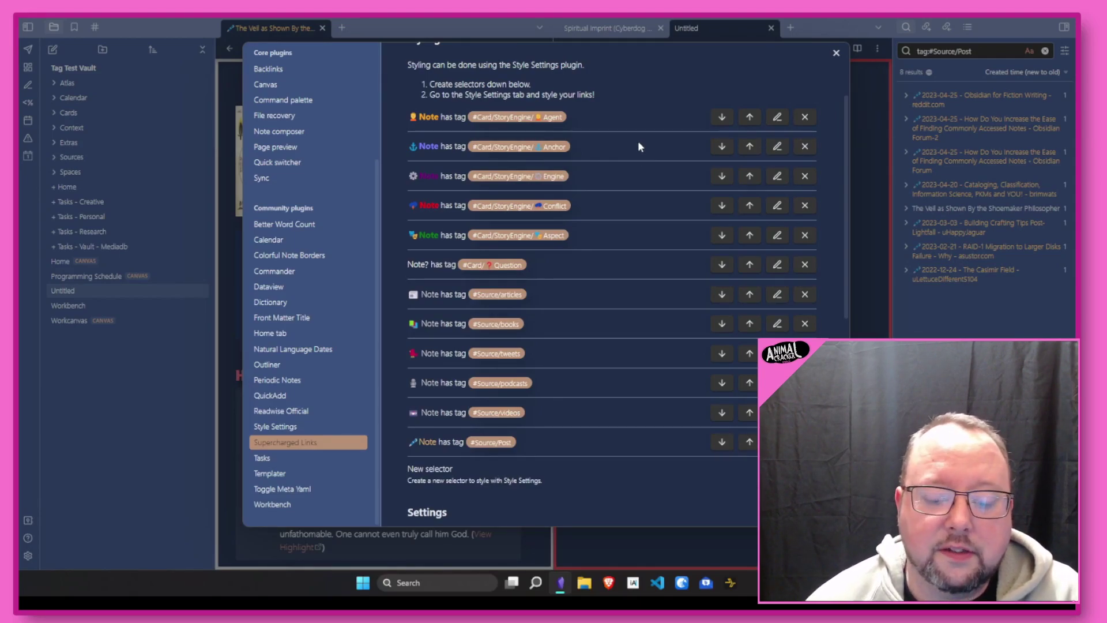
pyautogui.scroll(-2, 638, 141)
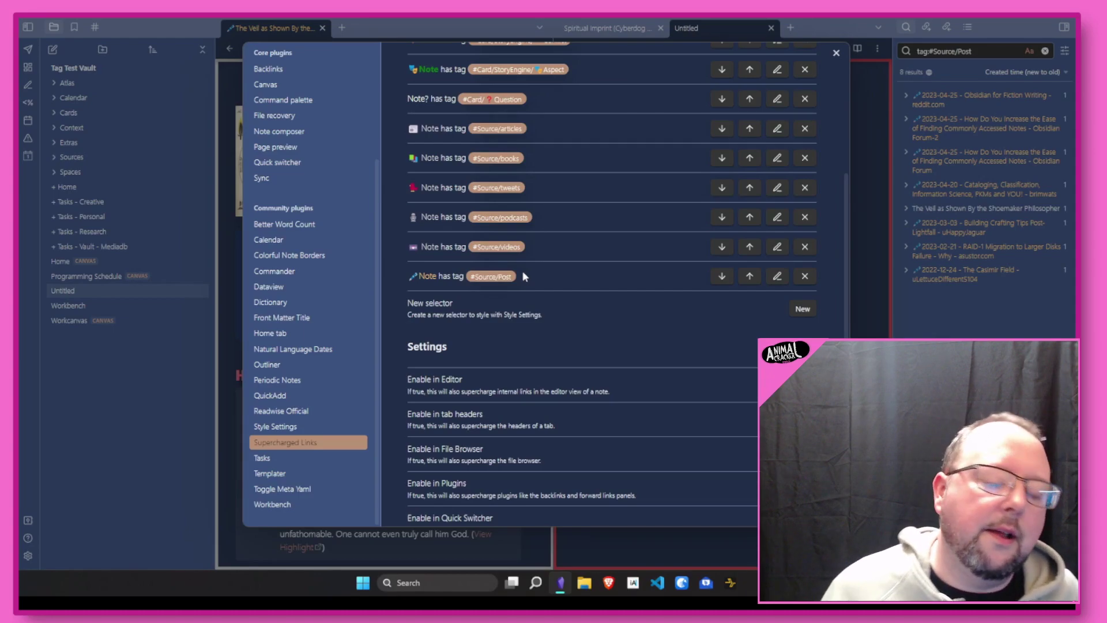
pyautogui.scroll(1, 511, 286)
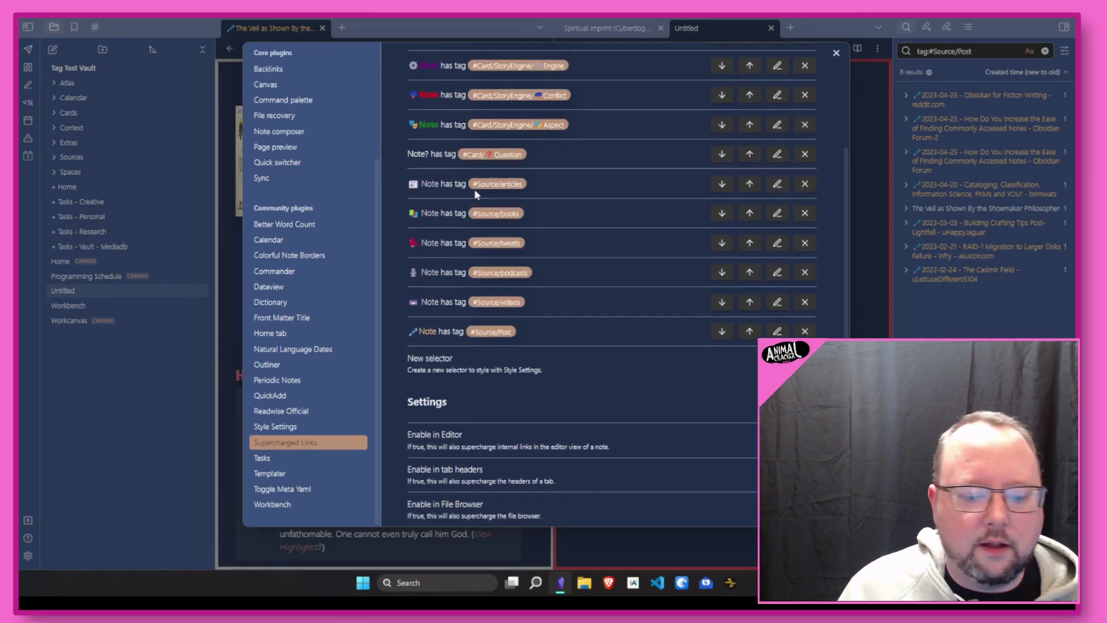
pyautogui.scroll(4, 631, 251)
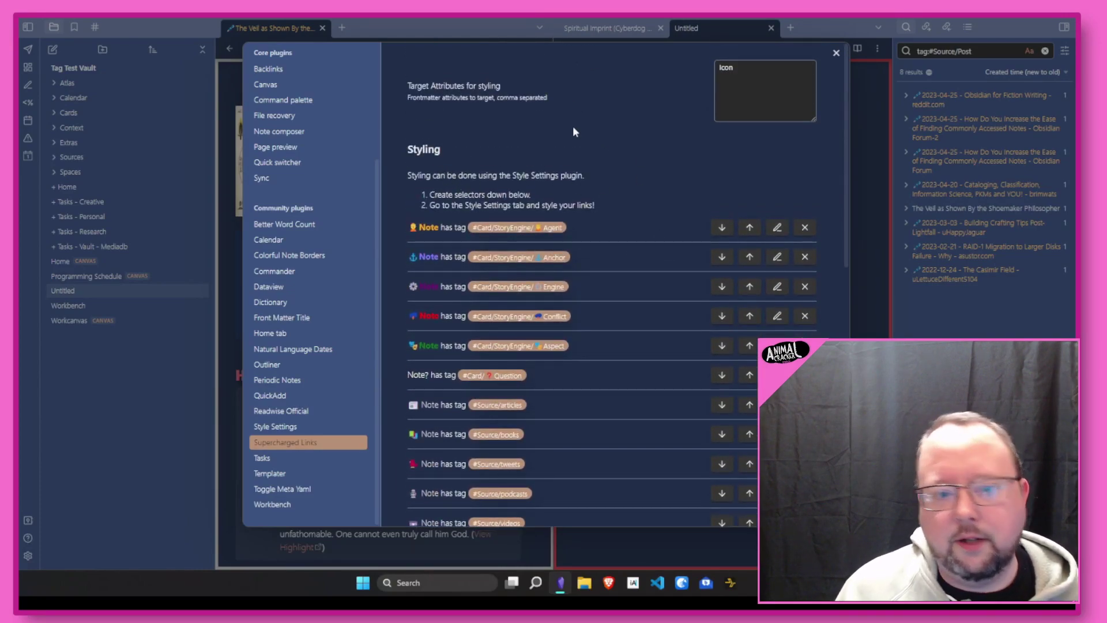
pyautogui.scroll(-1, 574, 126)
pyautogui.scroll(-2, 605, 119)
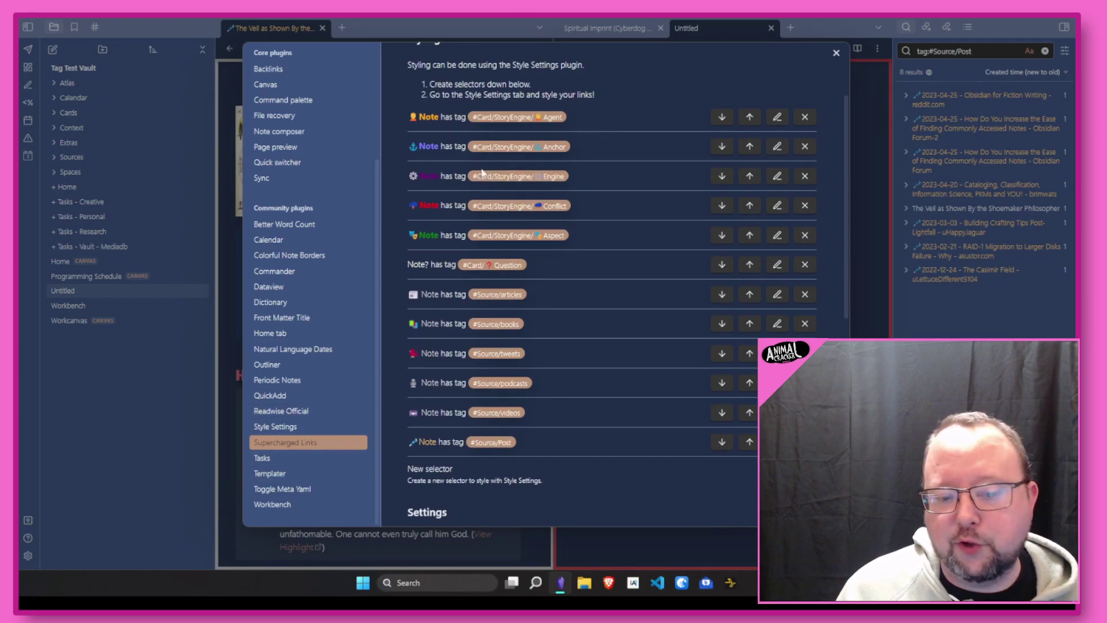
pyautogui.scroll(-1, 627, 185)
pyautogui.scroll(-2, 627, 178)
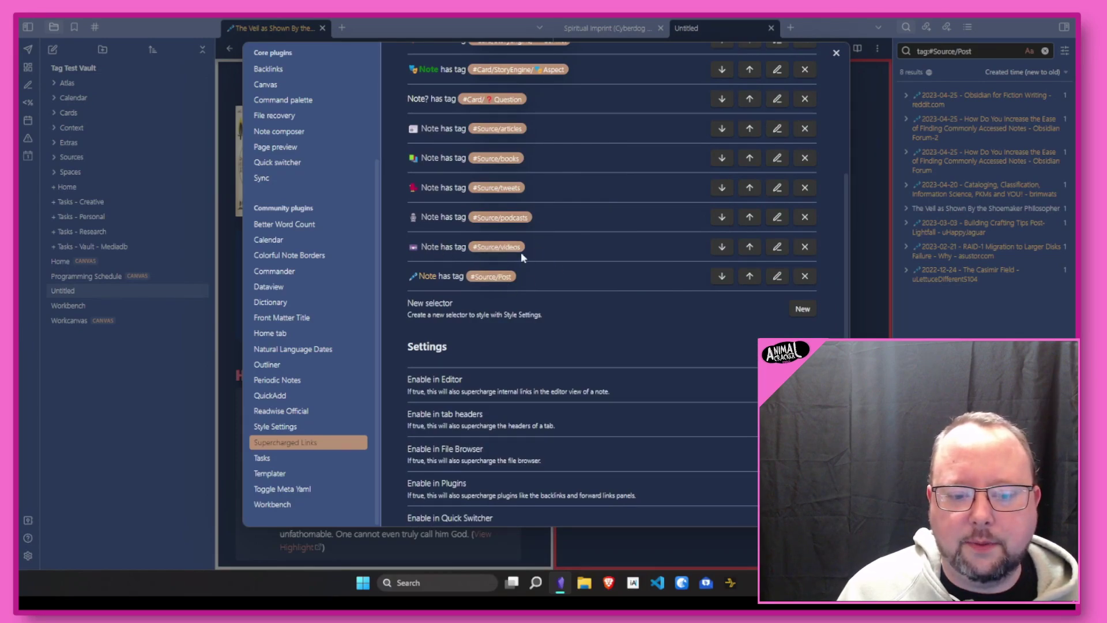
# - Edit the #Source/videos selector, keeping type Tag and selecting its 'Source/videos' tag value
pyautogui.click(773, 247)
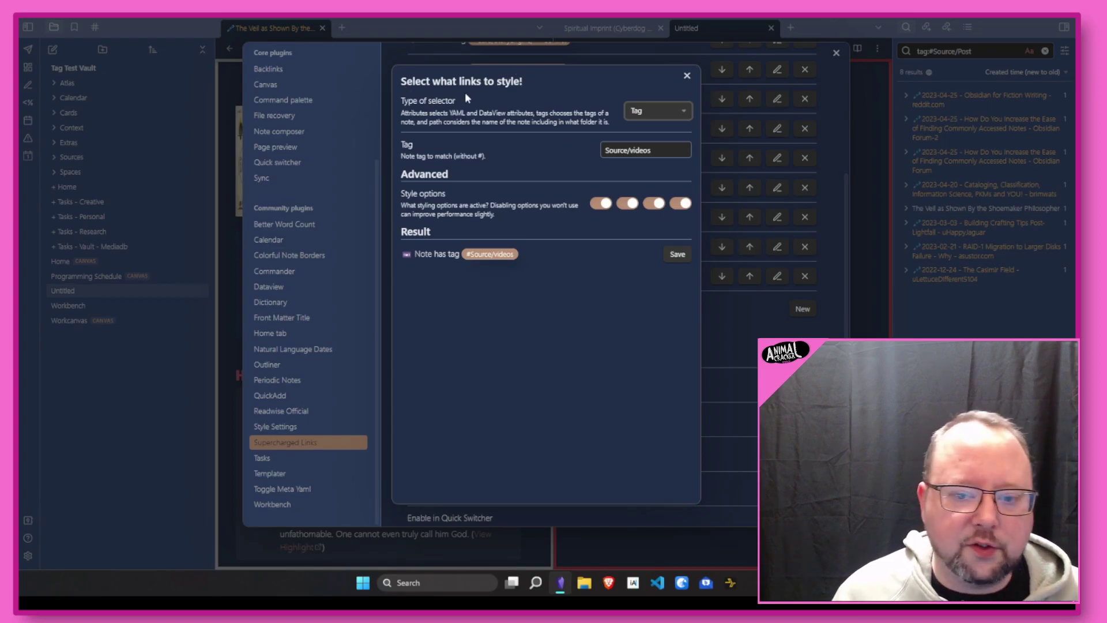
pyautogui.click(659, 111)
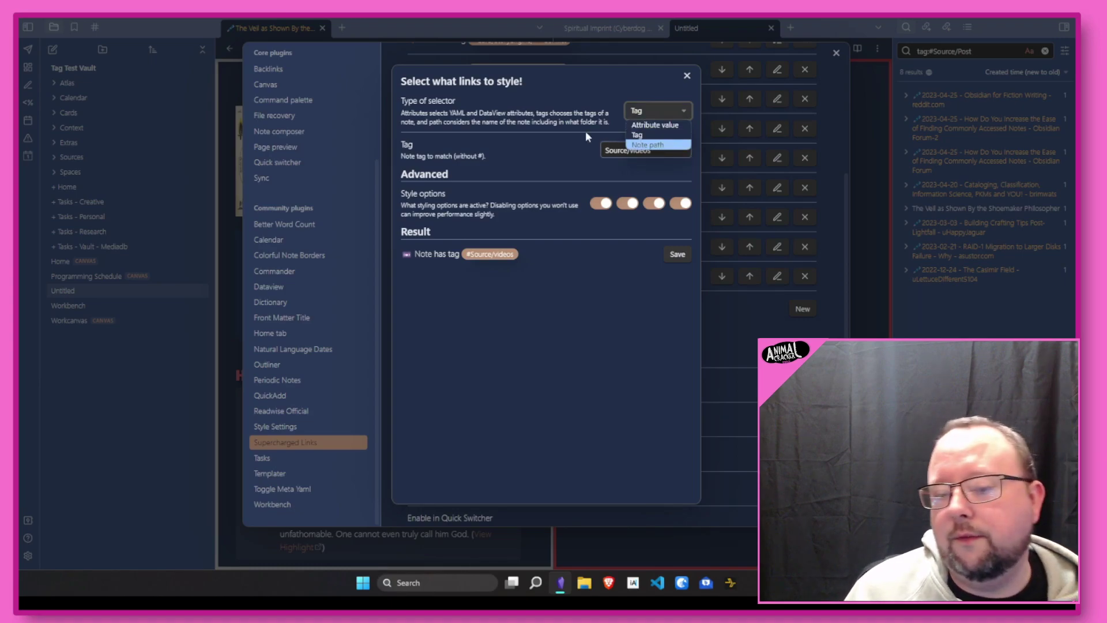
pyautogui.click(644, 135)
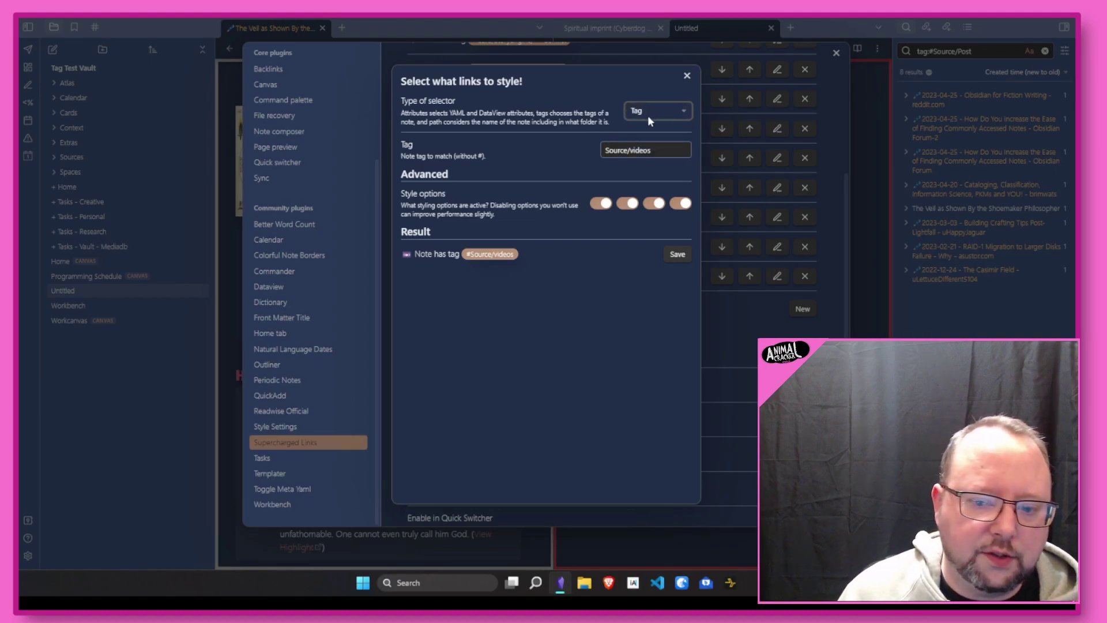
pyautogui.click(662, 150)
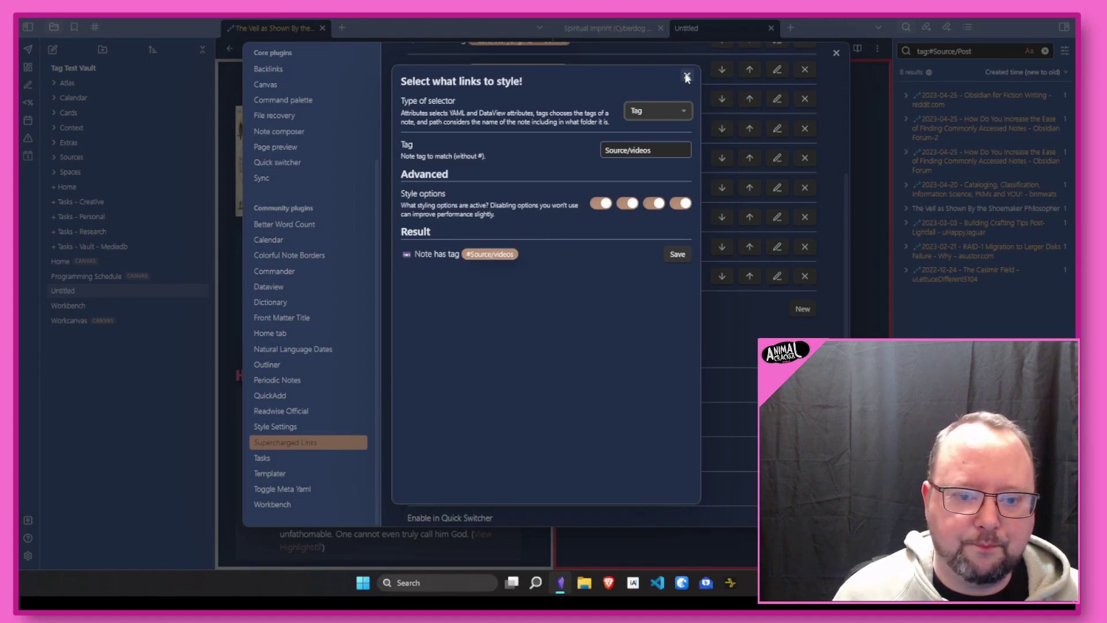
pyautogui.click(661, 112)
pyautogui.click(667, 130)
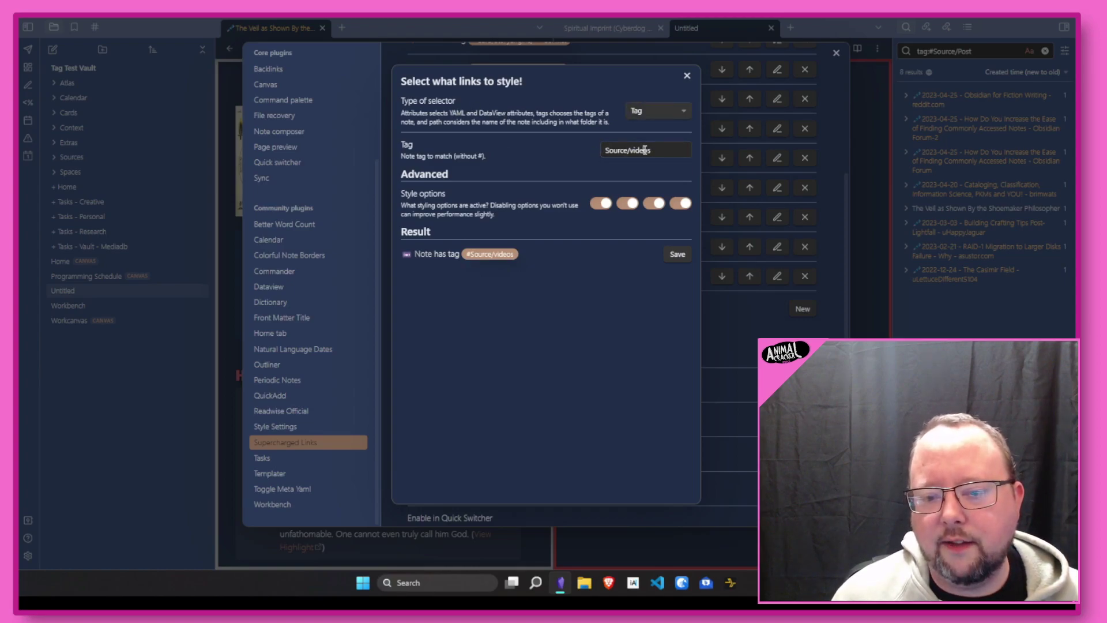
pyautogui.moveTo(645, 151); pyautogui.dragTo(522, 167)
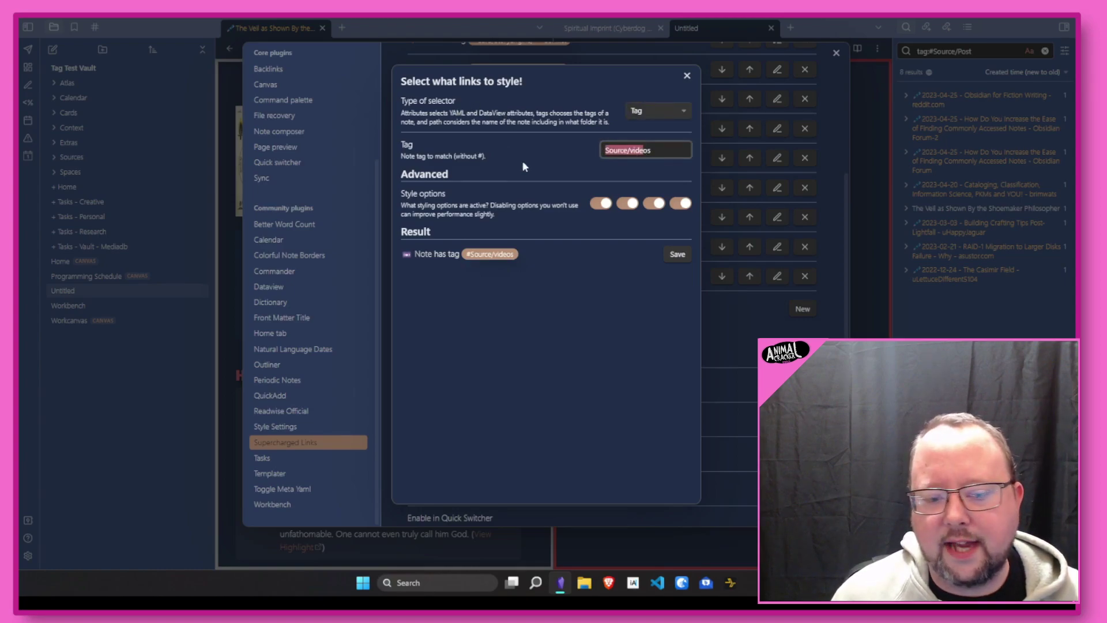
# - In Style Settings, expand Supercharged Links' 'tag is Source/videos' and focus its Prepend text emoji
pyautogui.click(687, 75)
pyautogui.click(274, 427)
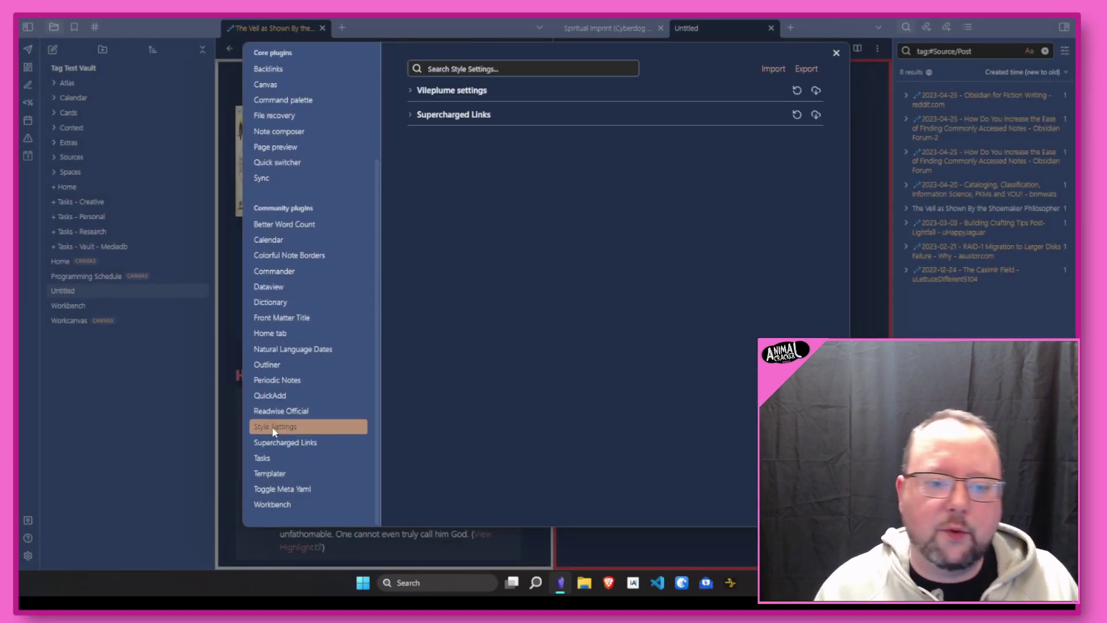
pyautogui.click(413, 116)
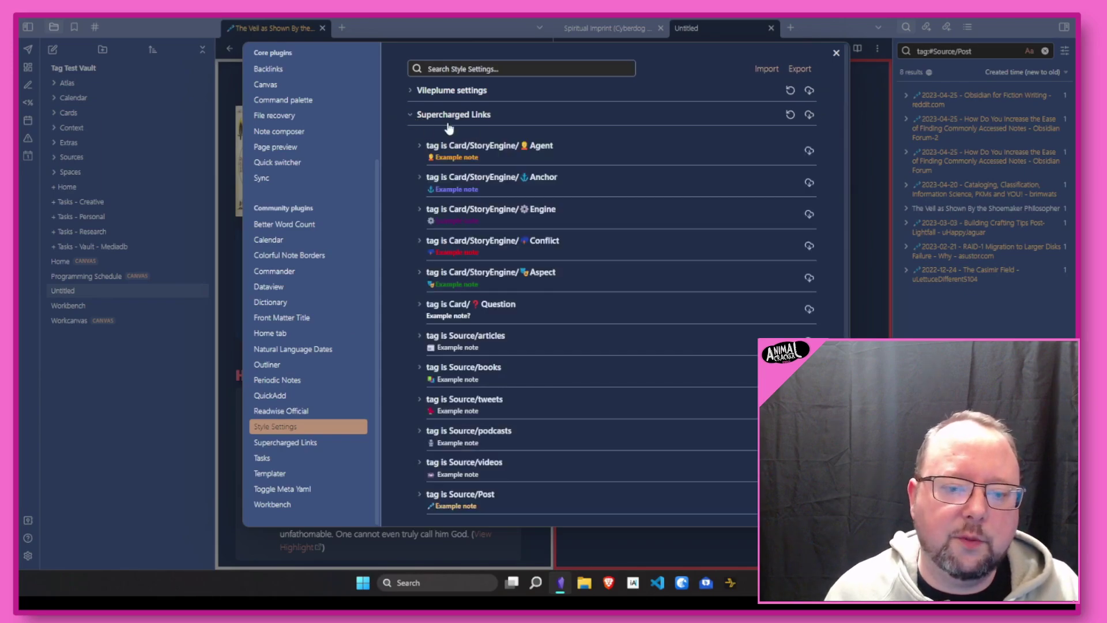
pyautogui.scroll(-1, 664, 184)
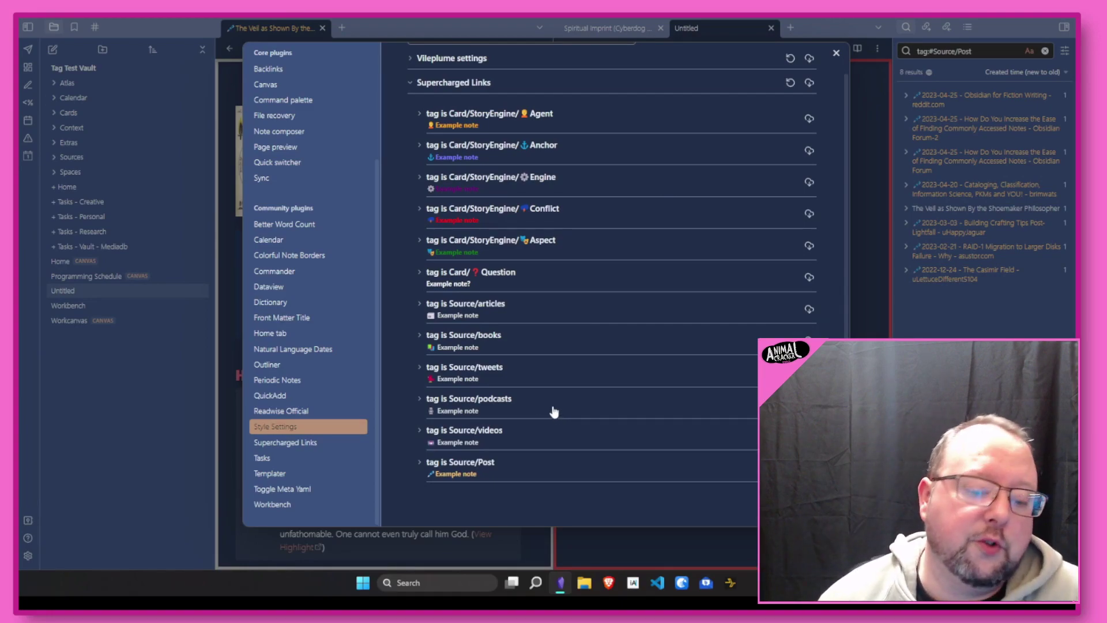
pyautogui.click(504, 440)
pyautogui.scroll(-3, 609, 313)
pyautogui.scroll(-2, 609, 313)
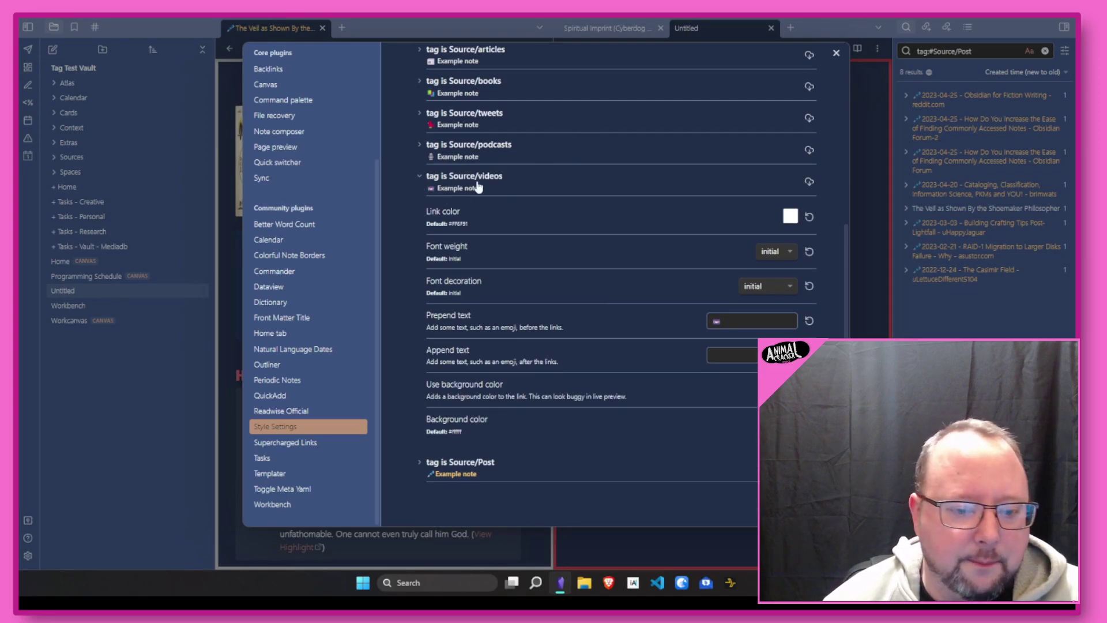
pyautogui.click(733, 323)
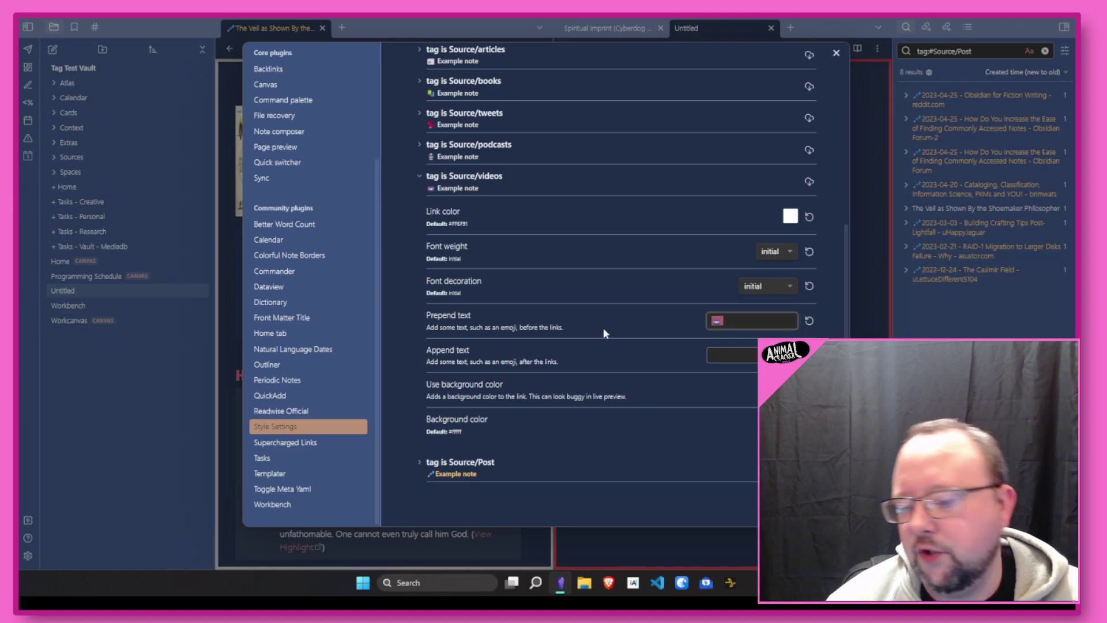
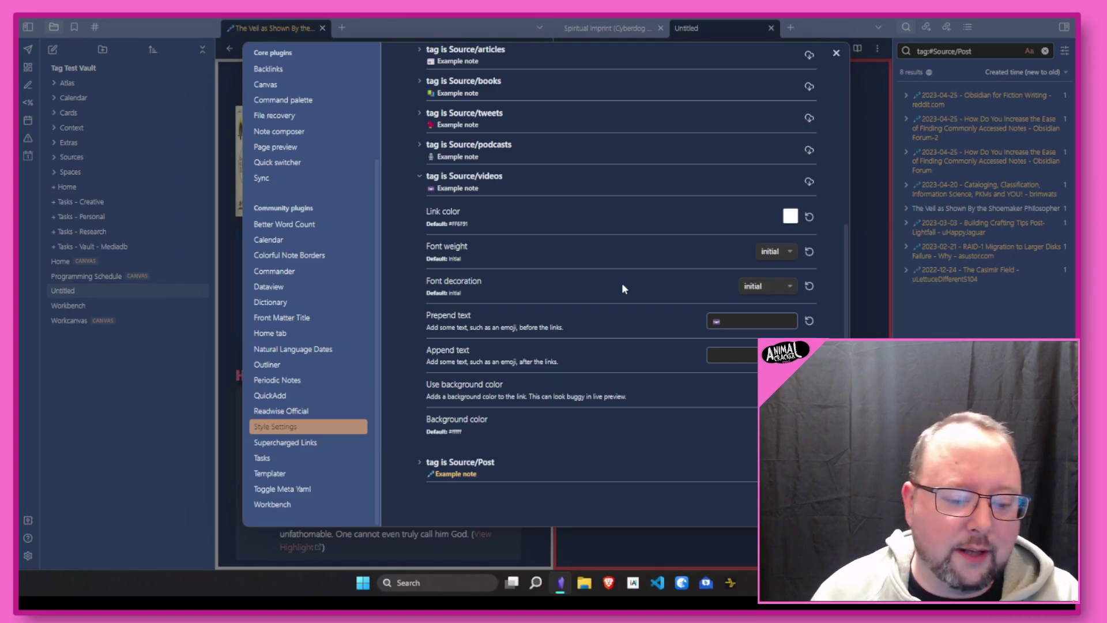
pyautogui.click(733, 352)
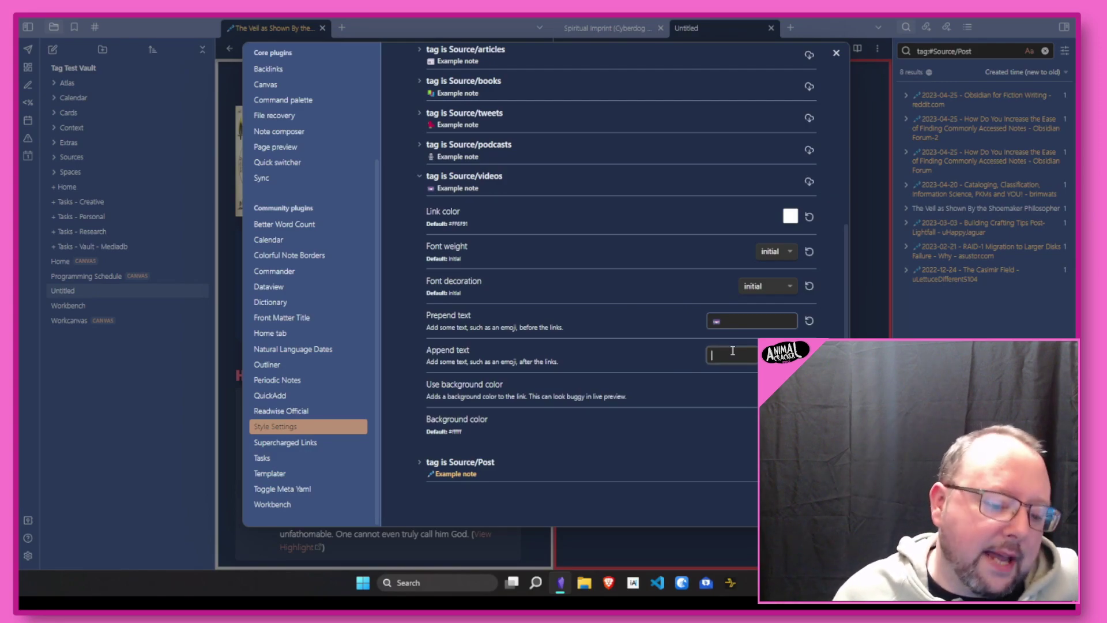
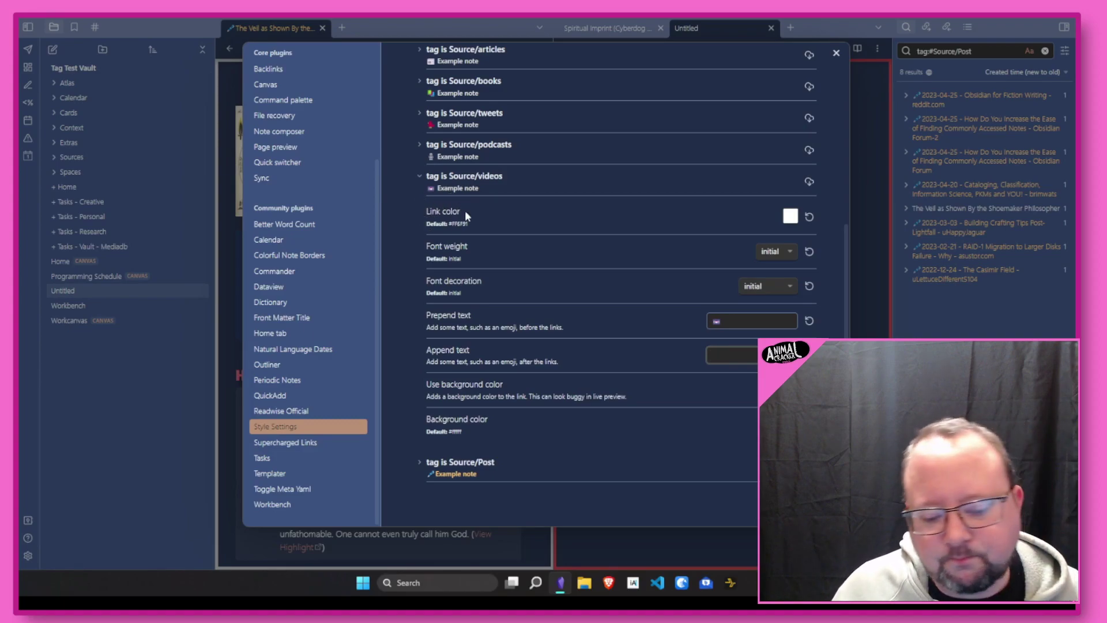
pyautogui.scroll(4, 548, 321)
pyautogui.scroll(-1, 549, 309)
pyautogui.scroll(-2, 547, 298)
pyautogui.scroll(3, 547, 290)
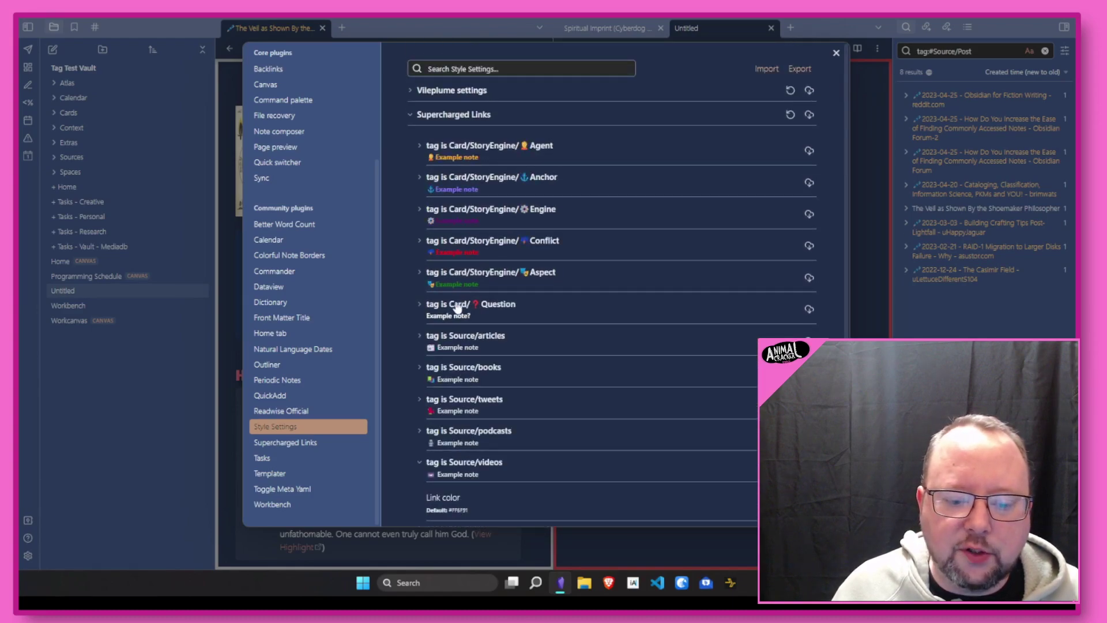
pyautogui.scroll(-1, 460, 316)
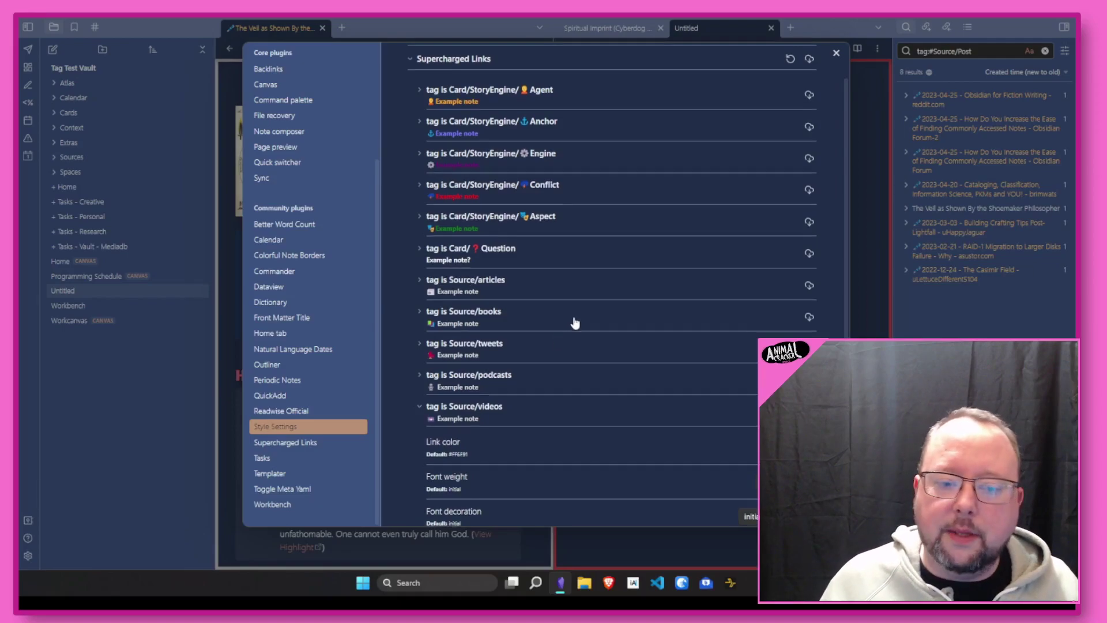
pyautogui.scroll(-1, 574, 322)
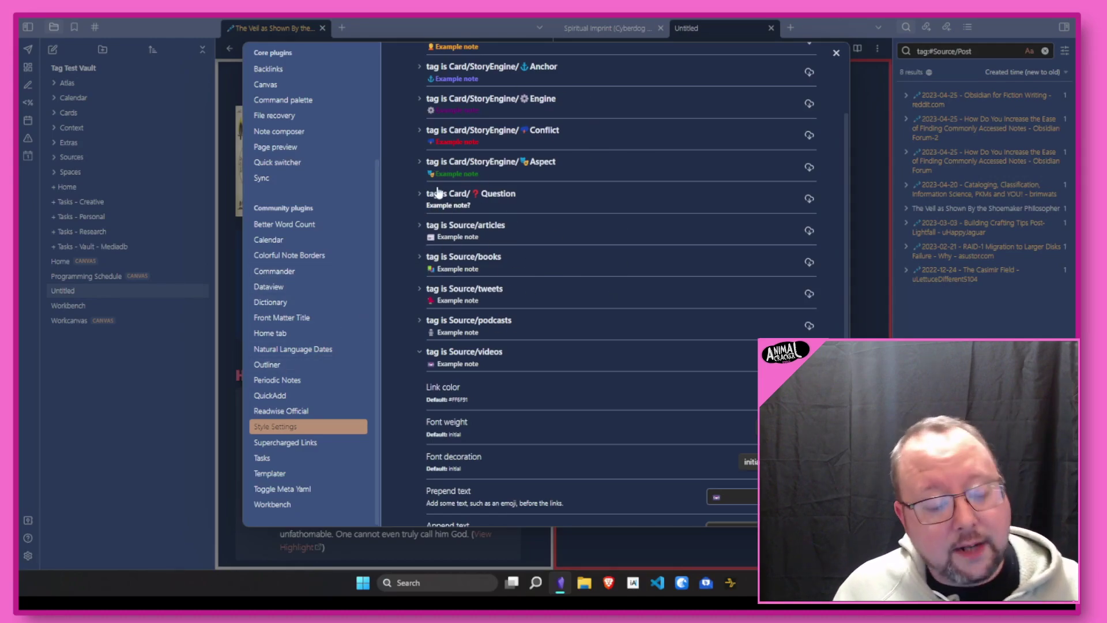
# - Open the Front Matter Title settings and select the 'title' value in the common main template
pyautogui.click(286, 318)
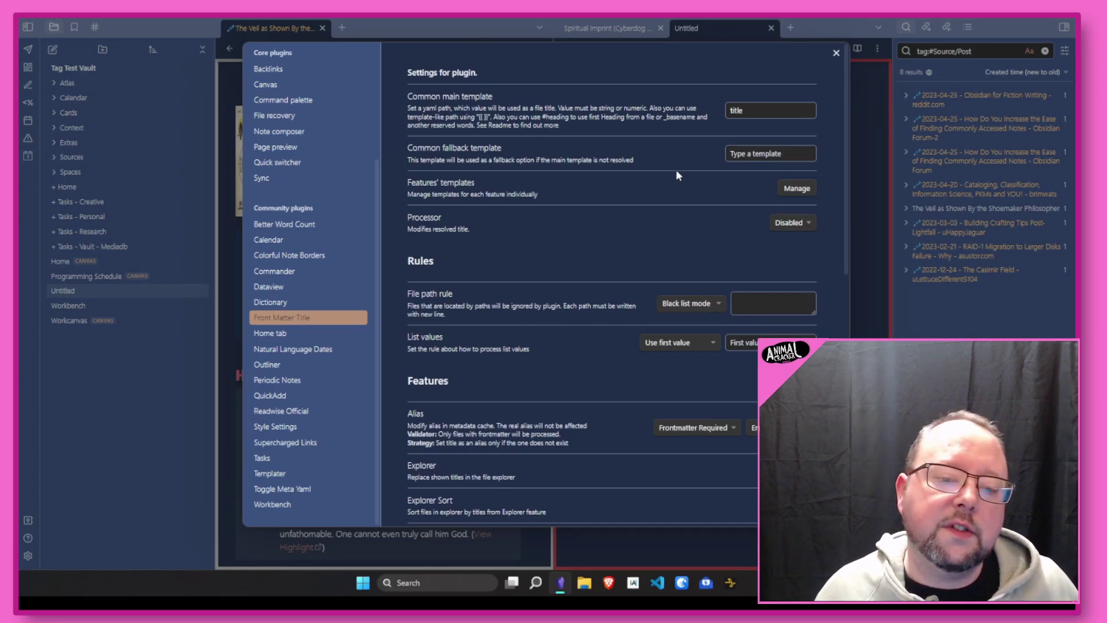
pyautogui.doubleClick(749, 107)
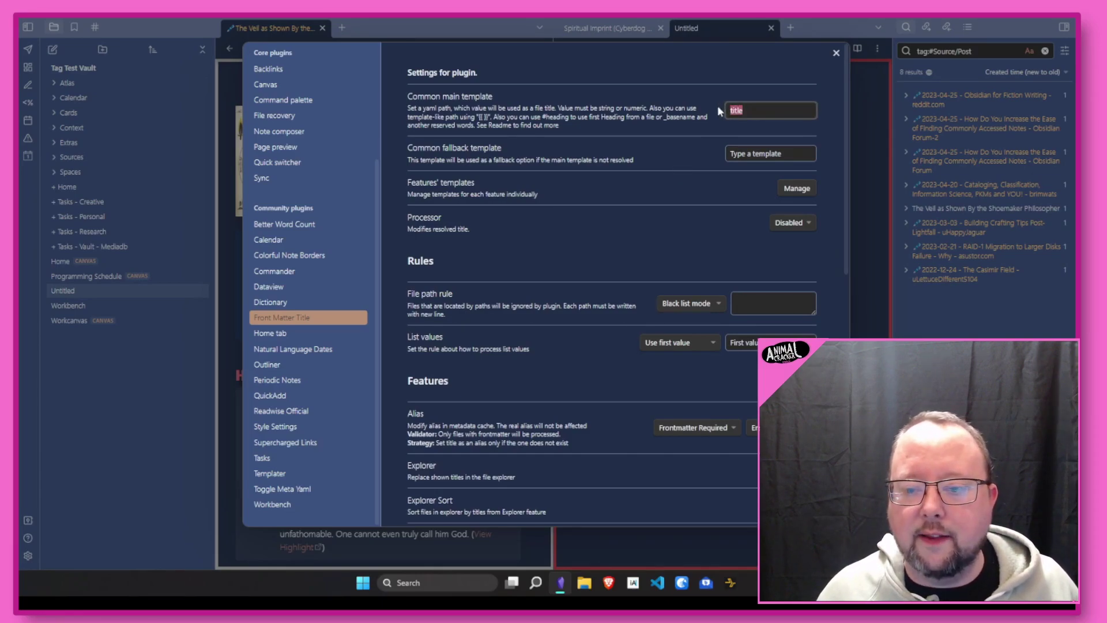
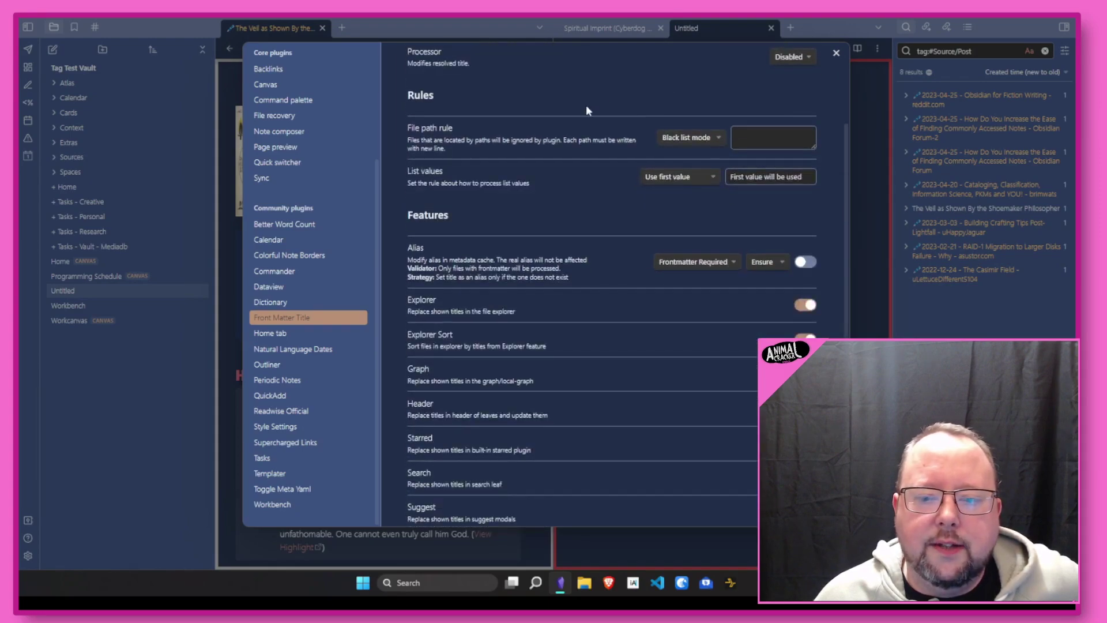
pyautogui.scroll(-2, 586, 114)
pyautogui.scroll(-1, 584, 119)
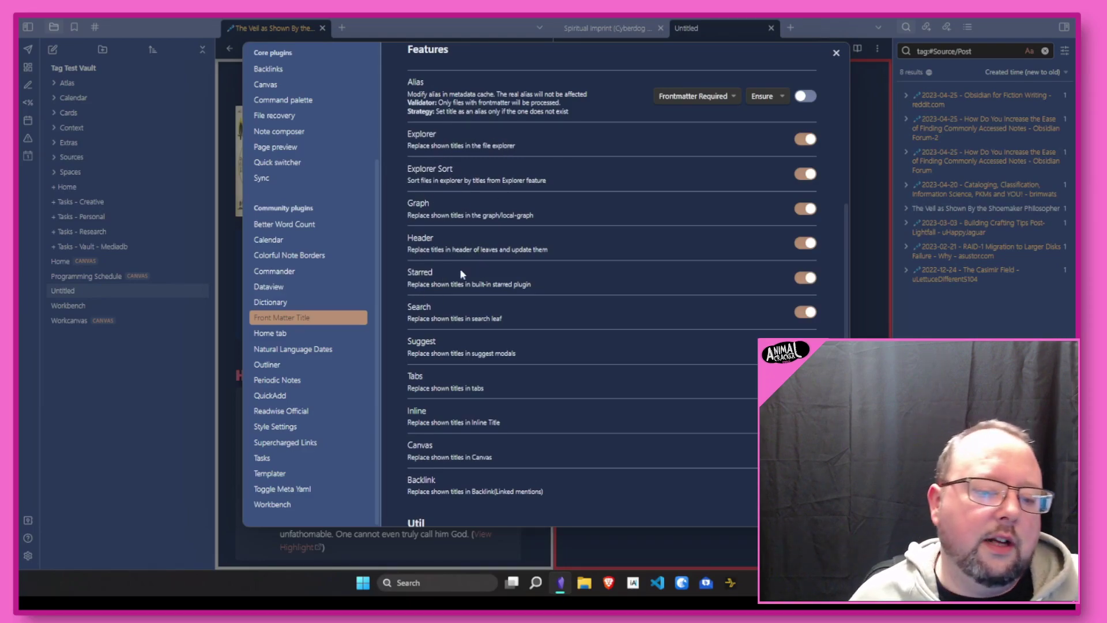
pyautogui.scroll(-1, 522, 262)
pyautogui.scroll(-2, 485, 251)
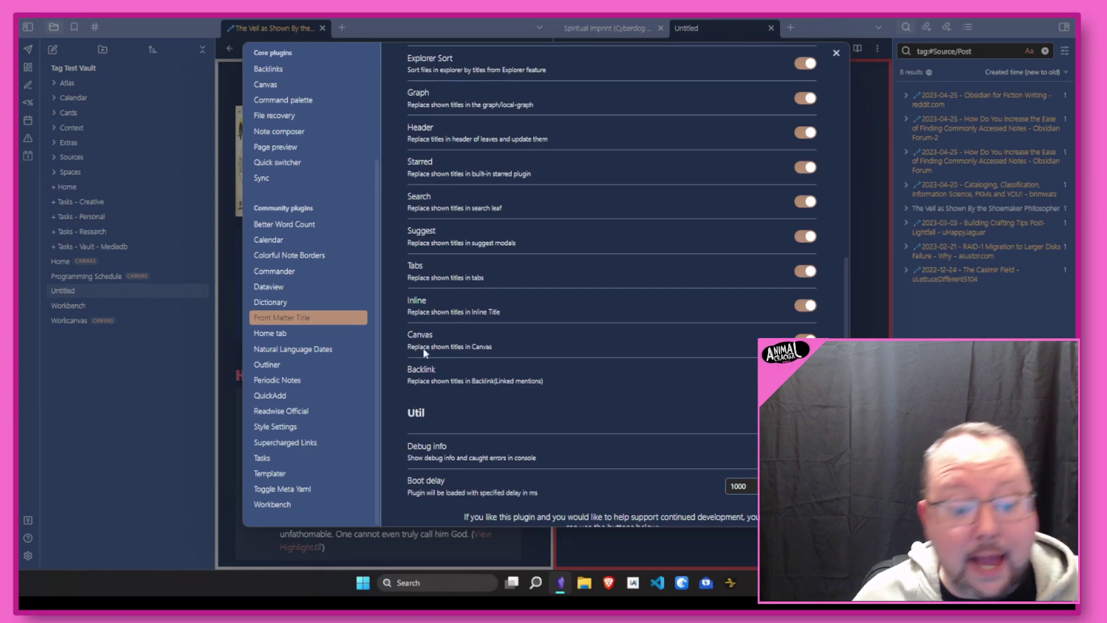
pyautogui.scroll(5, 677, 351)
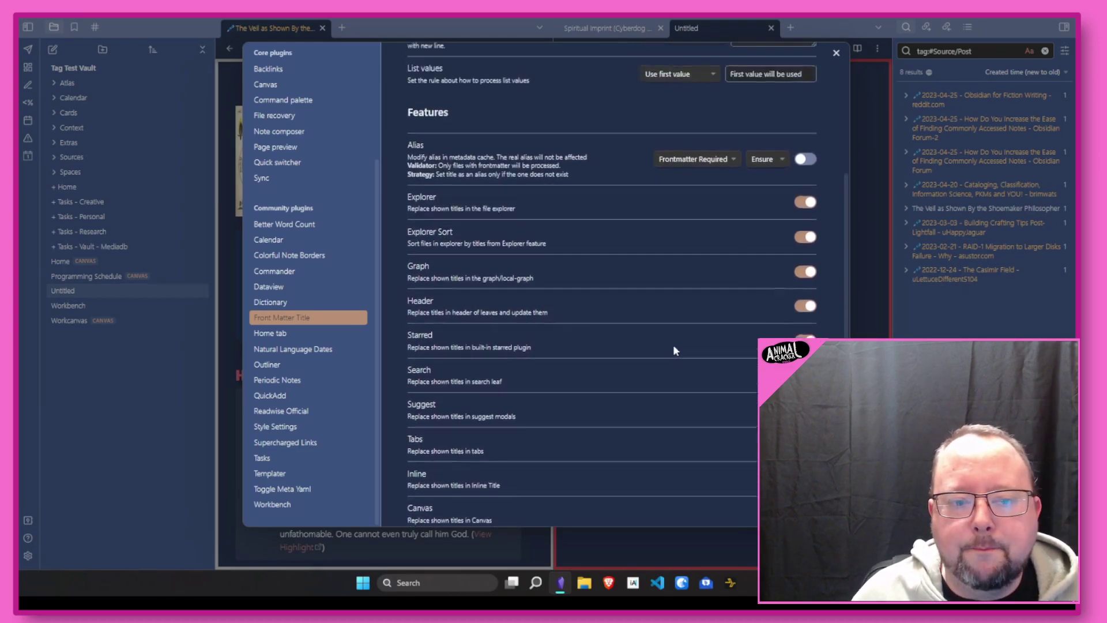
pyautogui.scroll(2, 674, 351)
pyautogui.scroll(2, 633, 320)
pyautogui.scroll(3, 657, 114)
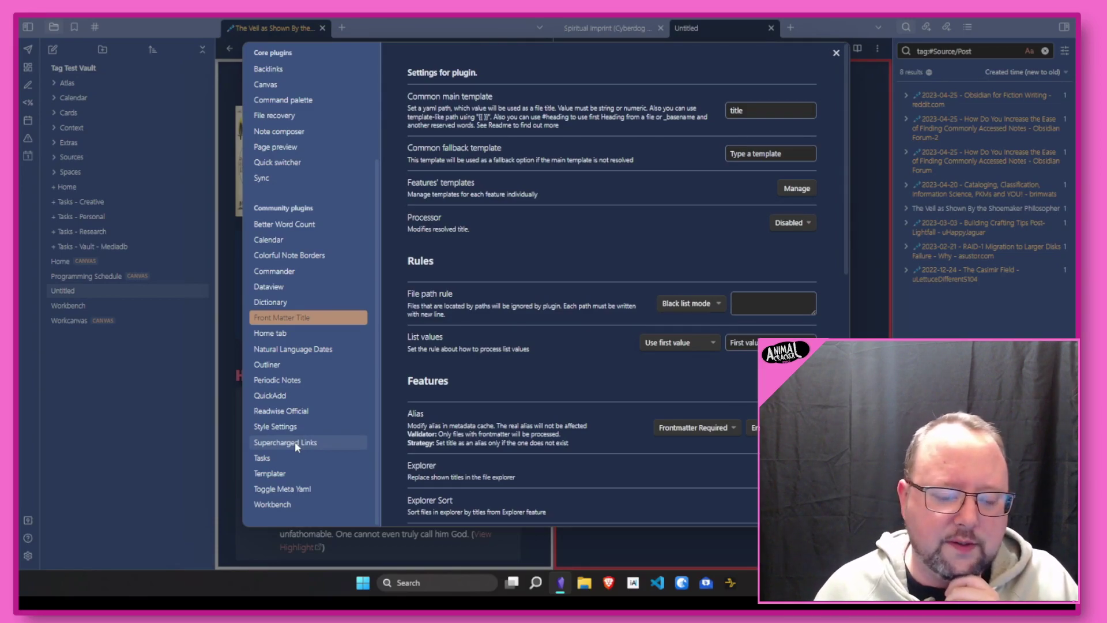
# - Show the Supercharged Links plugin settings under Community plugins
pyautogui.click(295, 441)
pyautogui.scroll(-2, 585, 304)
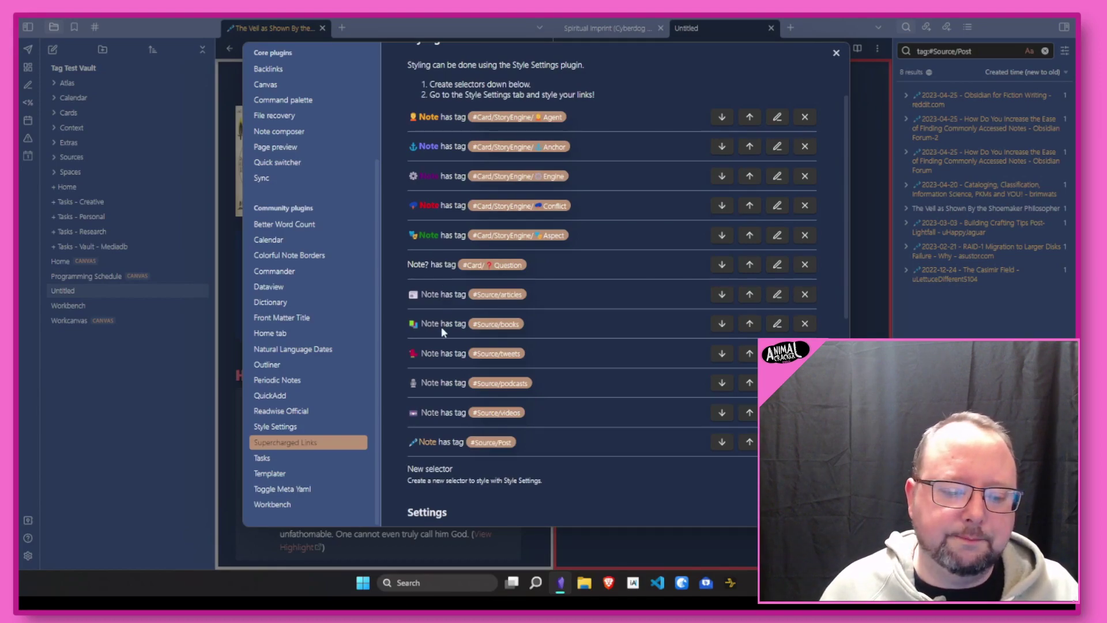
# - In Style Settings, expand Supercharged Links and 'tag is Source/articles', then pick its background colour
pyautogui.click(275, 427)
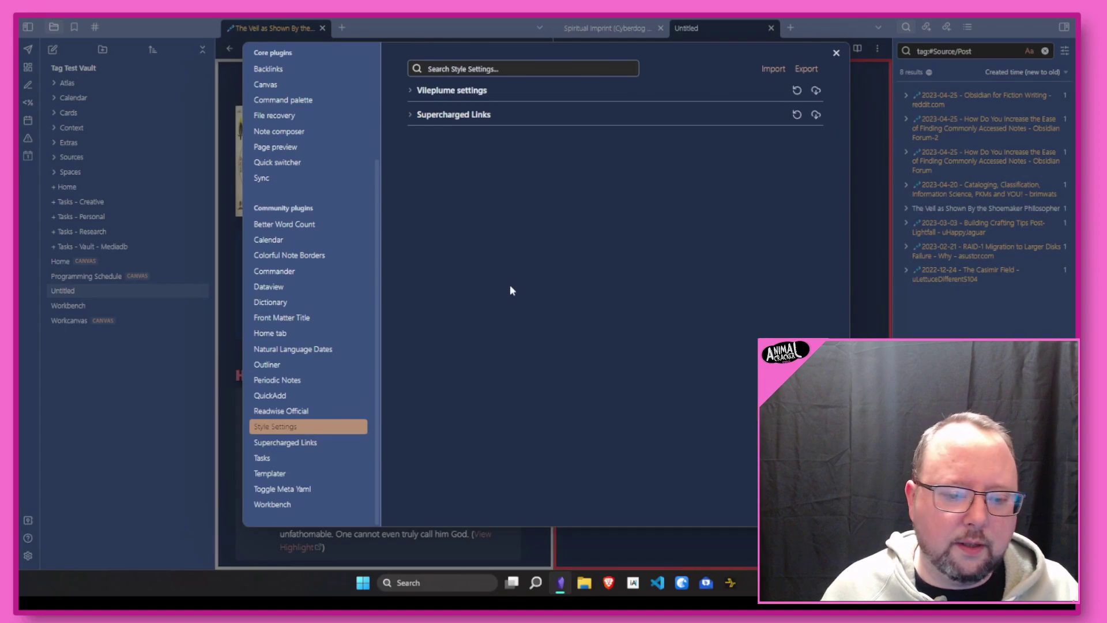
pyautogui.click(454, 115)
pyautogui.scroll(-1, 571, 199)
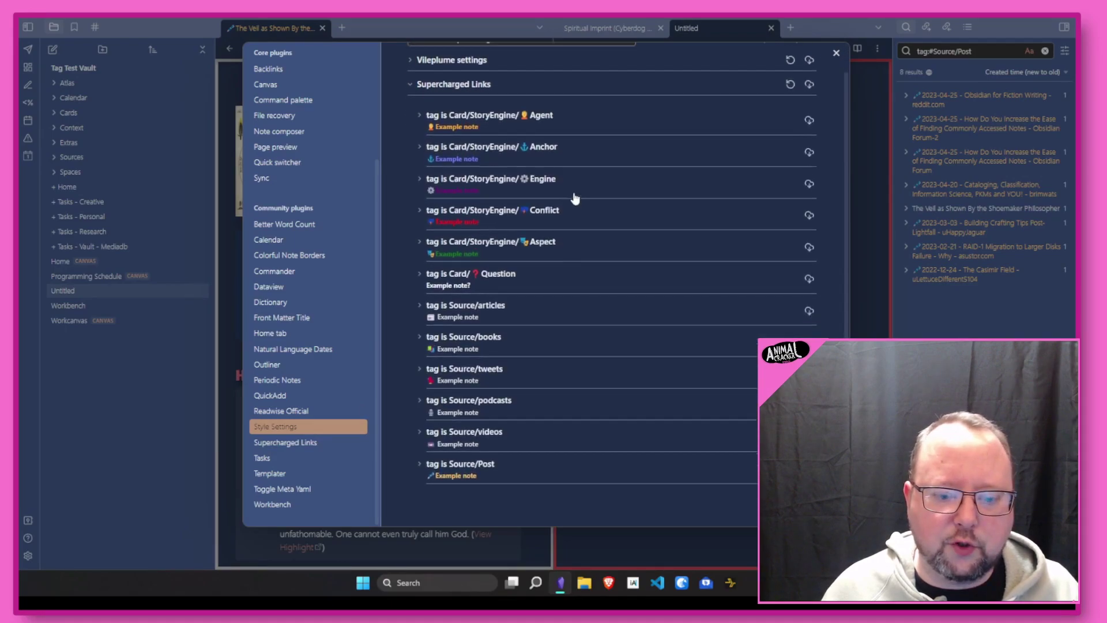
pyautogui.click(475, 310)
pyautogui.scroll(-2, 618, 279)
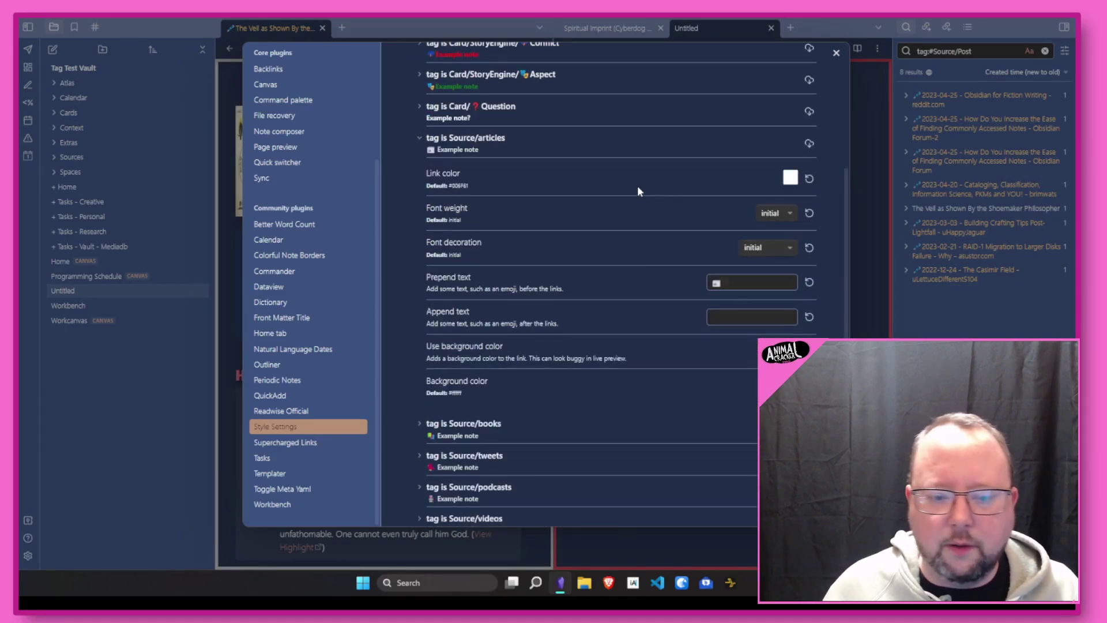
pyautogui.scroll(-1, 638, 186)
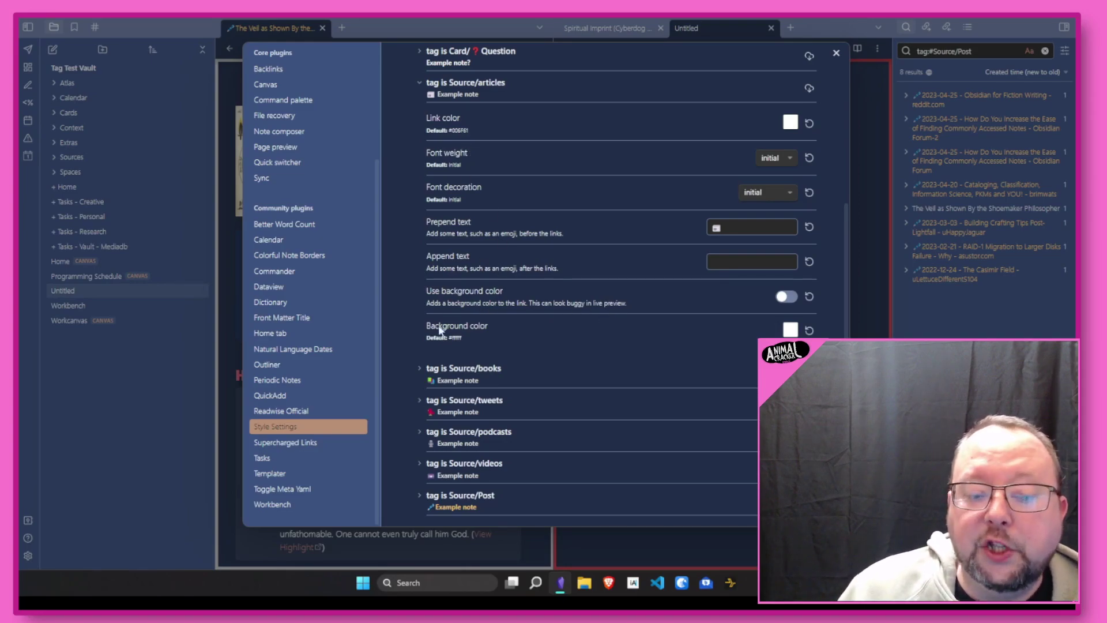
pyautogui.click(789, 330)
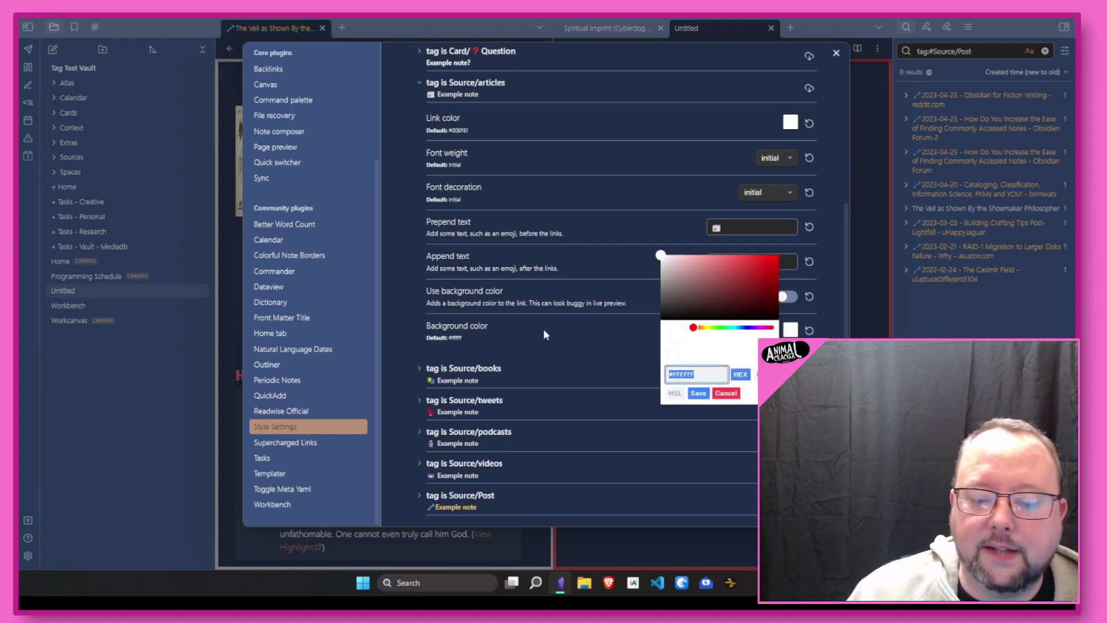
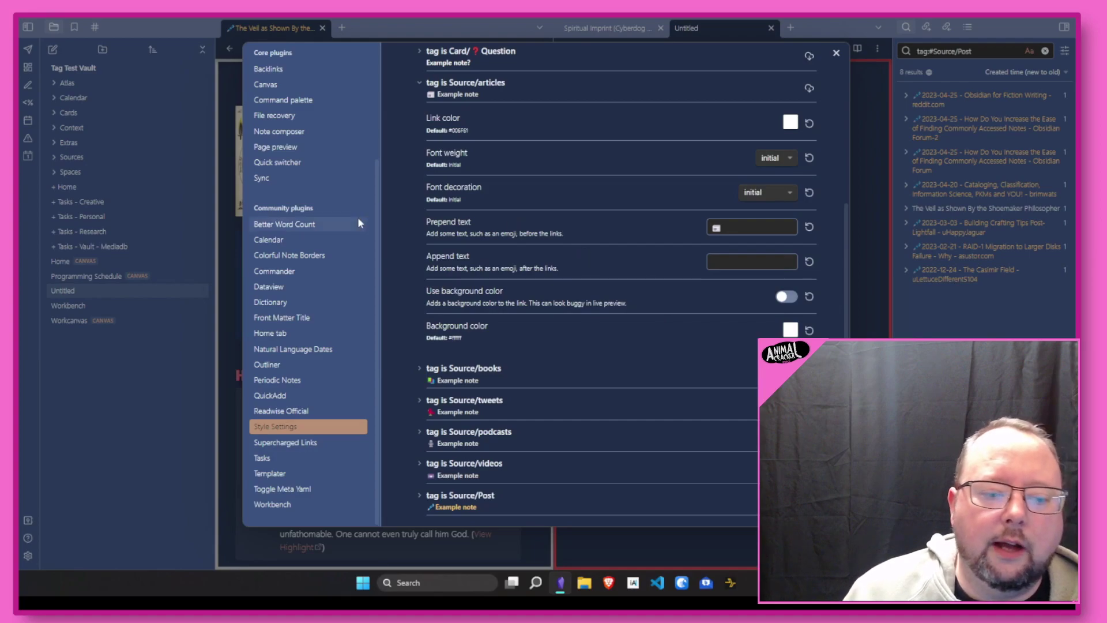
# - Open the Colorful Note Borders plugin page to show its folder and frontmatter rules
pyautogui.click(300, 255)
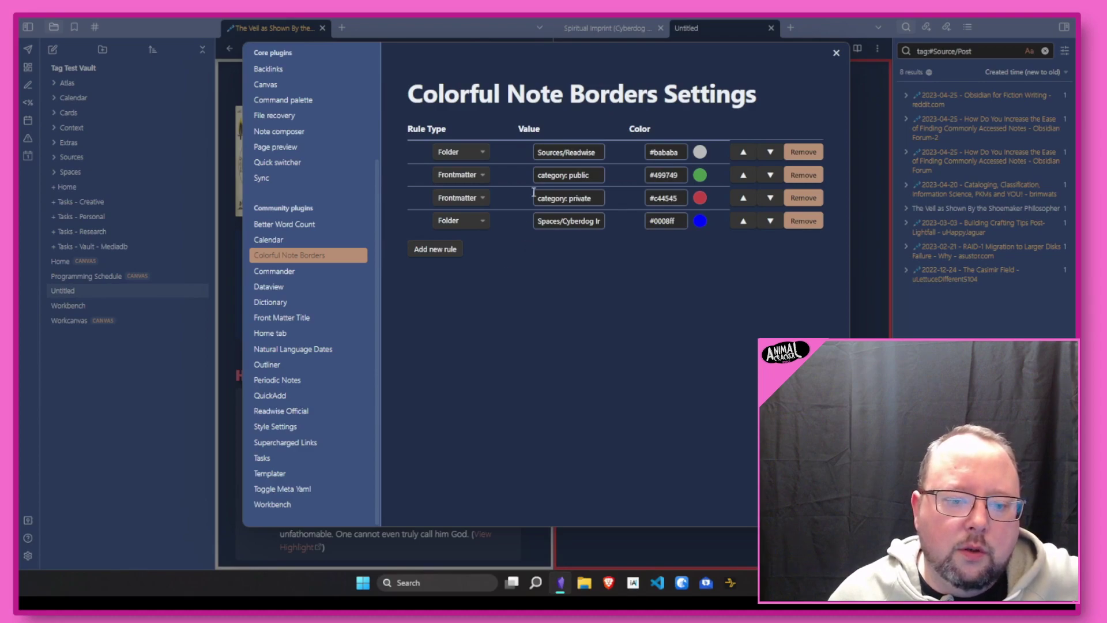
# - Review the border rules (Sources/Readwise, category: public/private, Spaces/Cyberdog Investigations), then close Settings
pyautogui.click(483, 153)
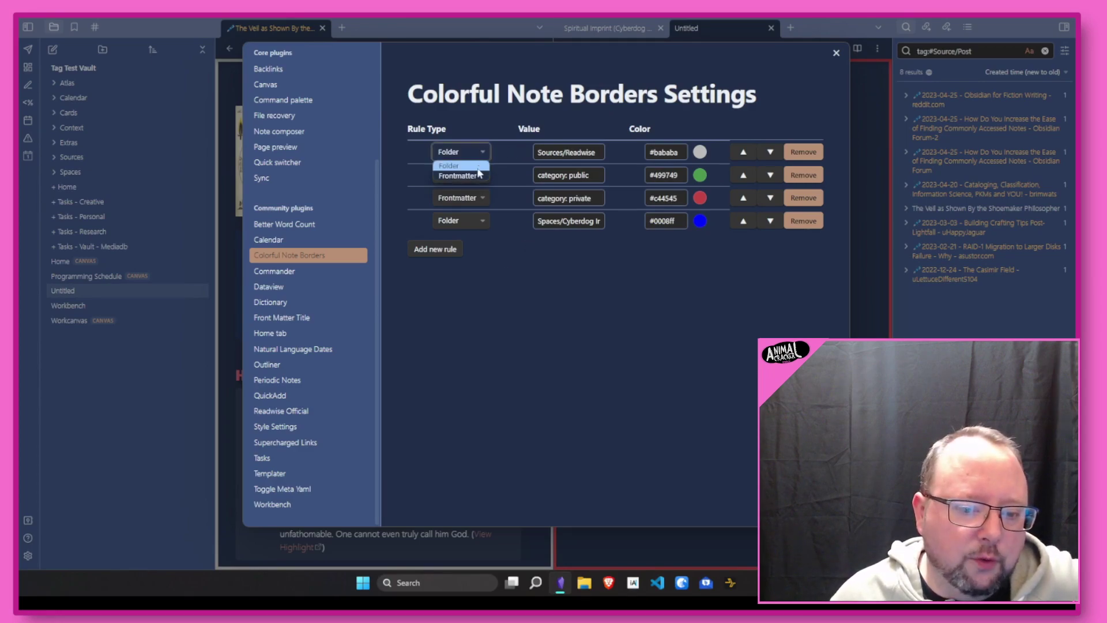
pyautogui.click(518, 150)
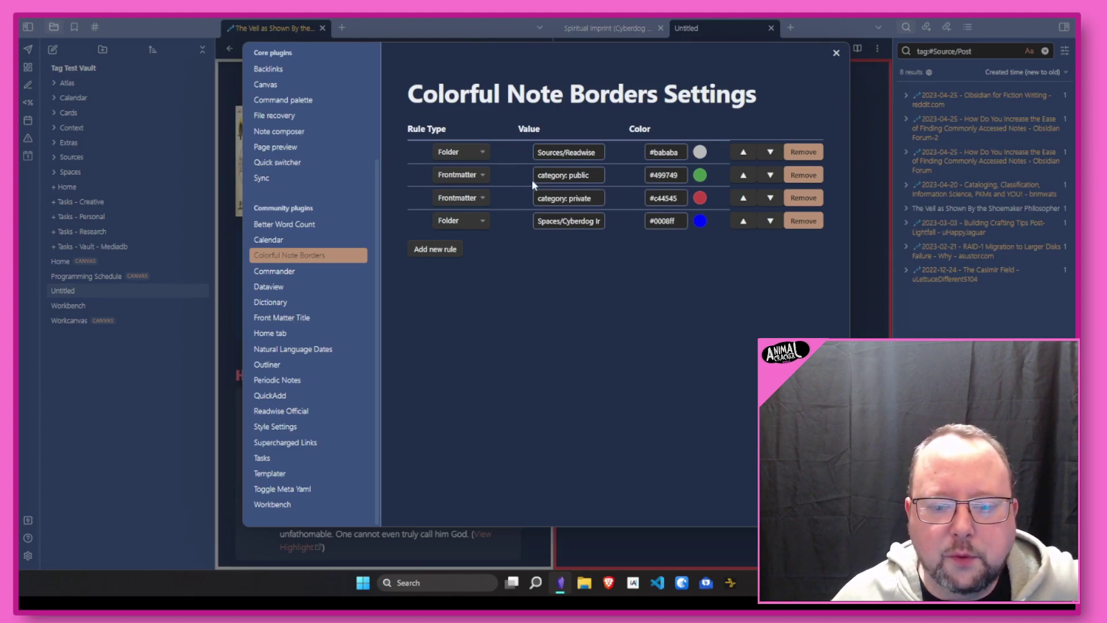
pyautogui.click(593, 198)
pyautogui.moveTo(595, 175); pyautogui.dragTo(482, 174)
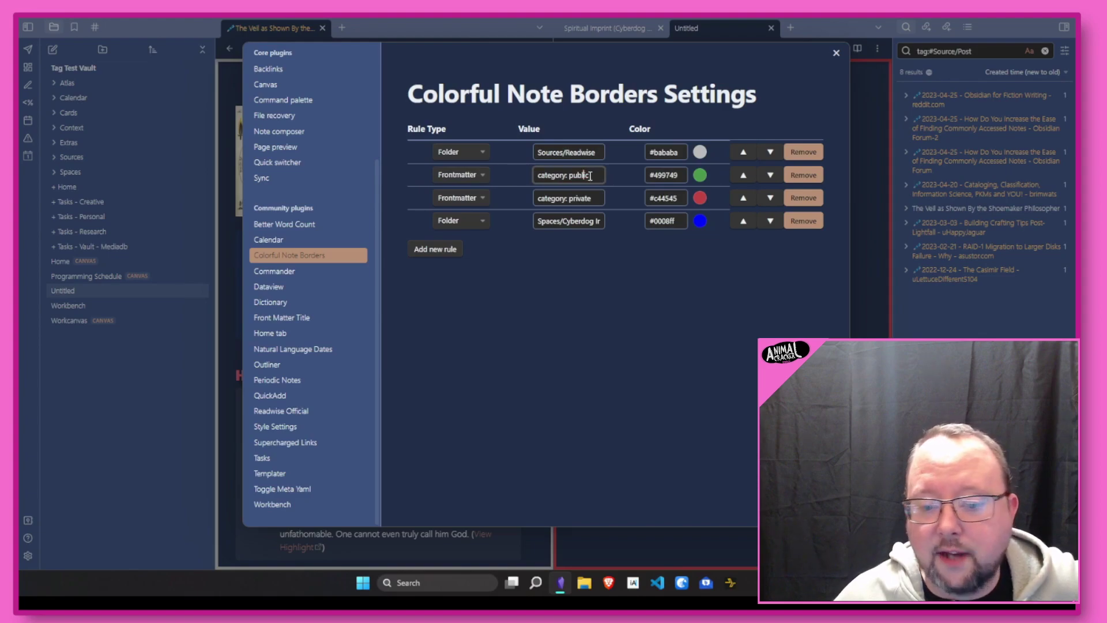
pyautogui.click(590, 198)
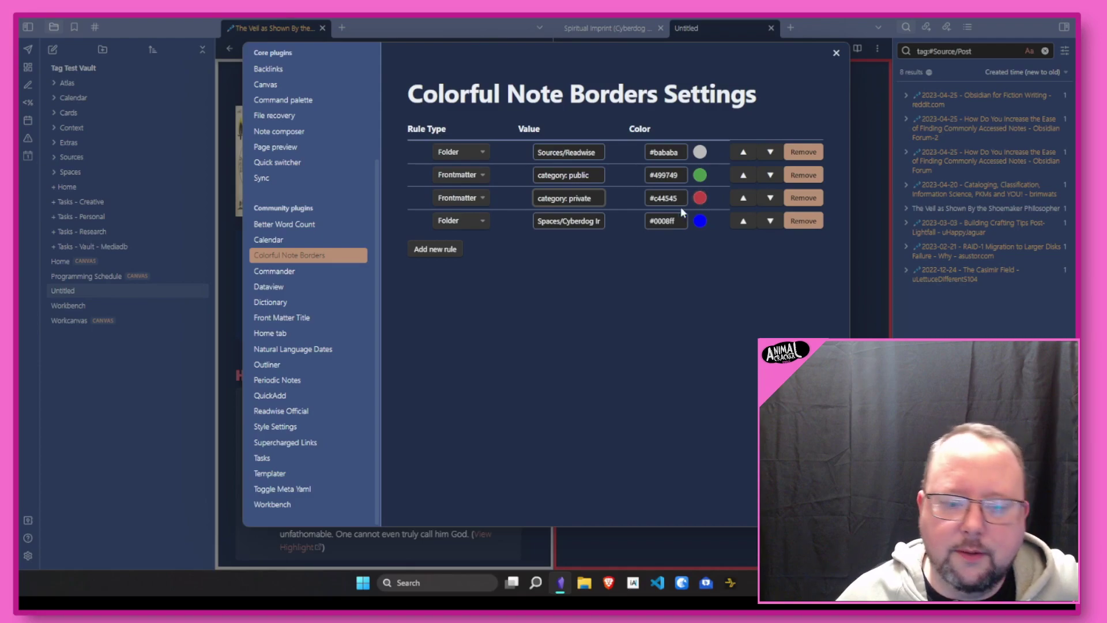
pyautogui.click(563, 153)
pyautogui.moveTo(600, 153)
pyautogui.mouseDown()
pyautogui.moveTo(541, 153)
pyautogui.moveTo(550, 155)
pyautogui.mouseUp()
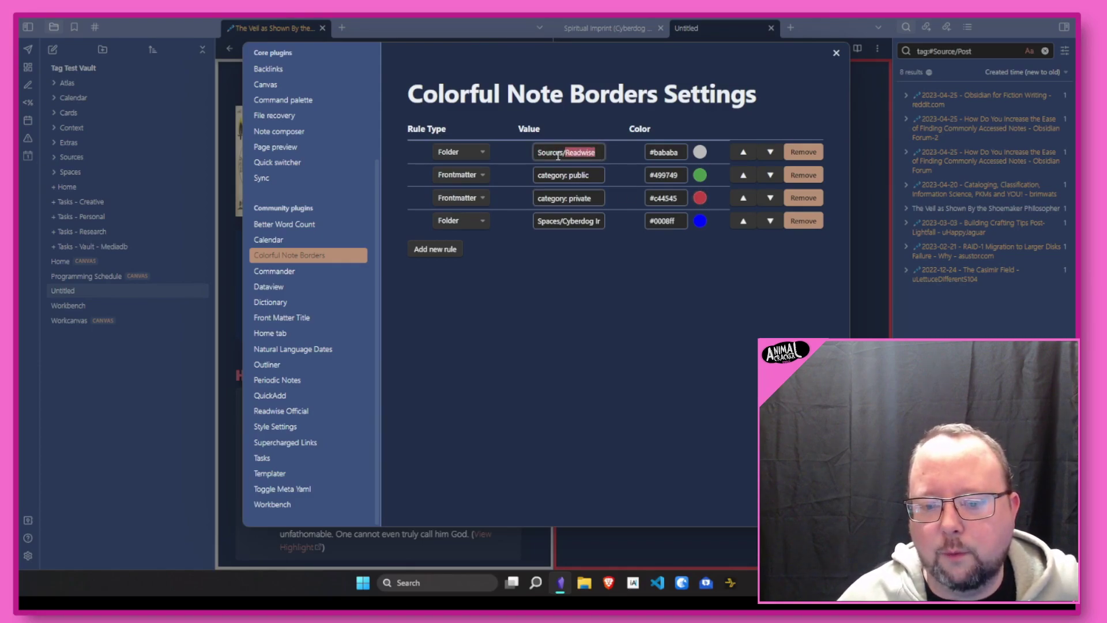
pyautogui.click(555, 221)
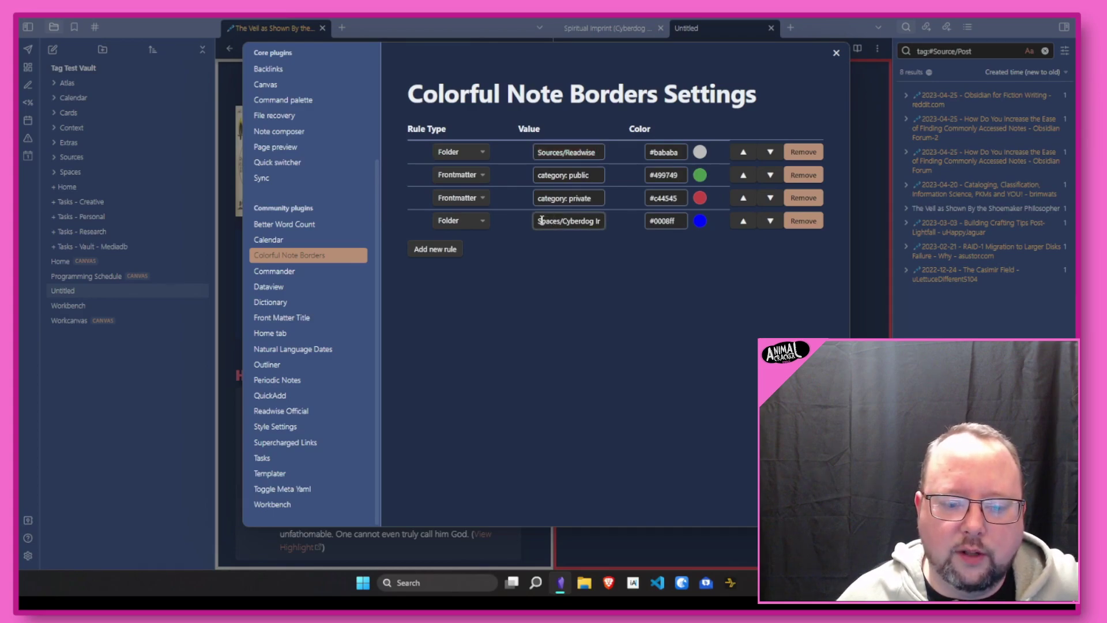
pyautogui.moveTo(541, 222); pyautogui.dragTo(596, 222)
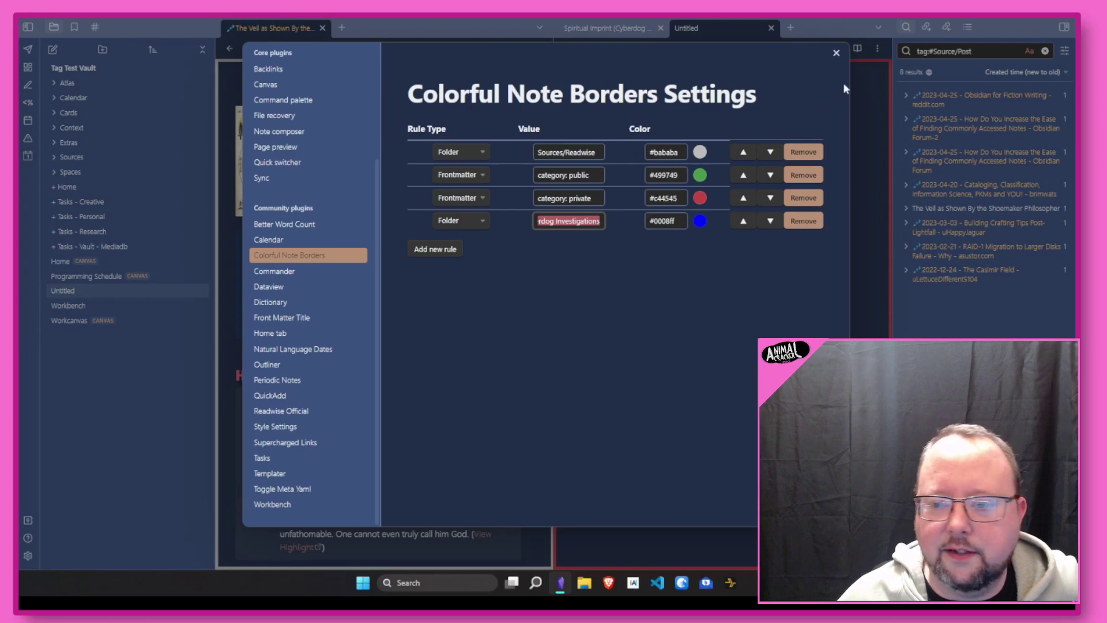
pyautogui.click(835, 53)
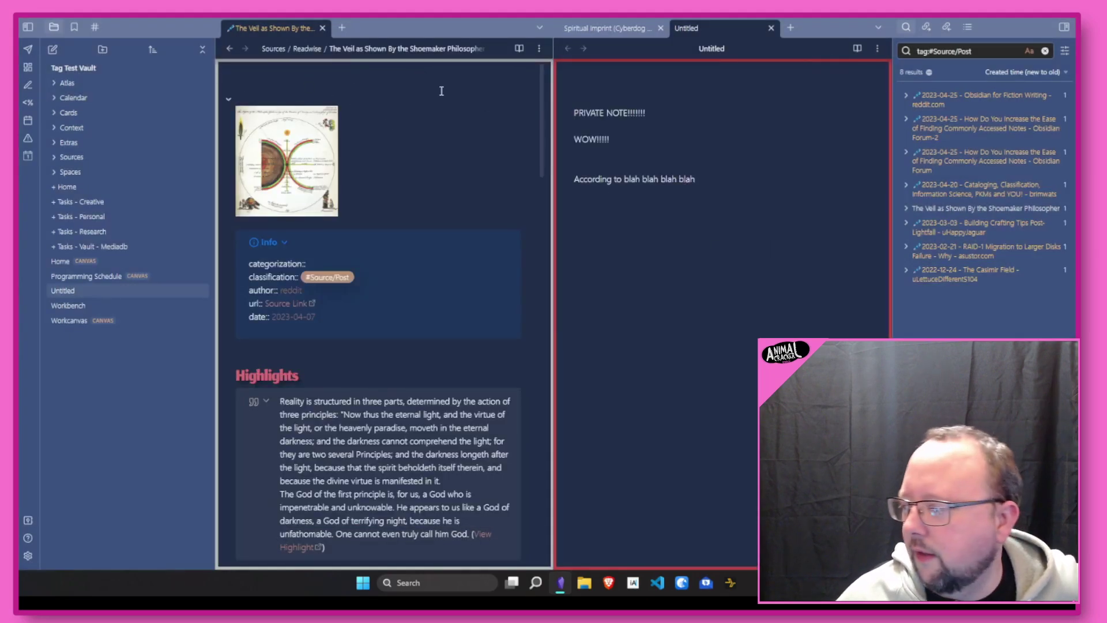
pyautogui.scroll(-5, 483, 164)
pyautogui.scroll(-3, 486, 155)
pyautogui.scroll(-3, 486, 158)
pyautogui.scroll(-3, 488, 160)
pyautogui.scroll(-3, 489, 164)
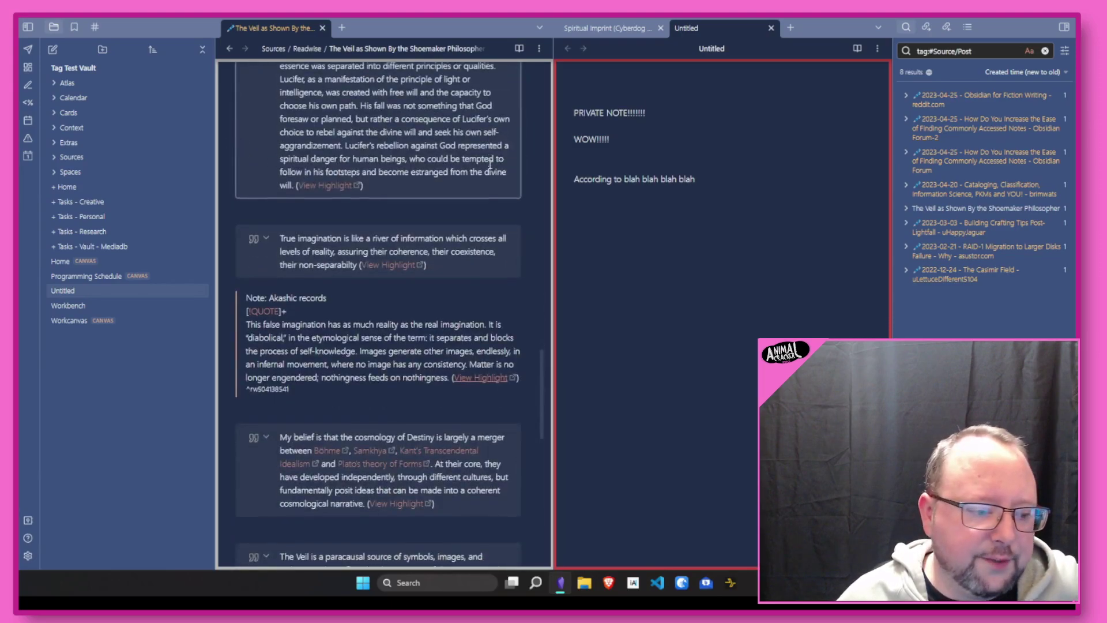
pyautogui.scroll(-4, 489, 165)
pyautogui.scroll(3, 490, 164)
pyautogui.scroll(3, 490, 165)
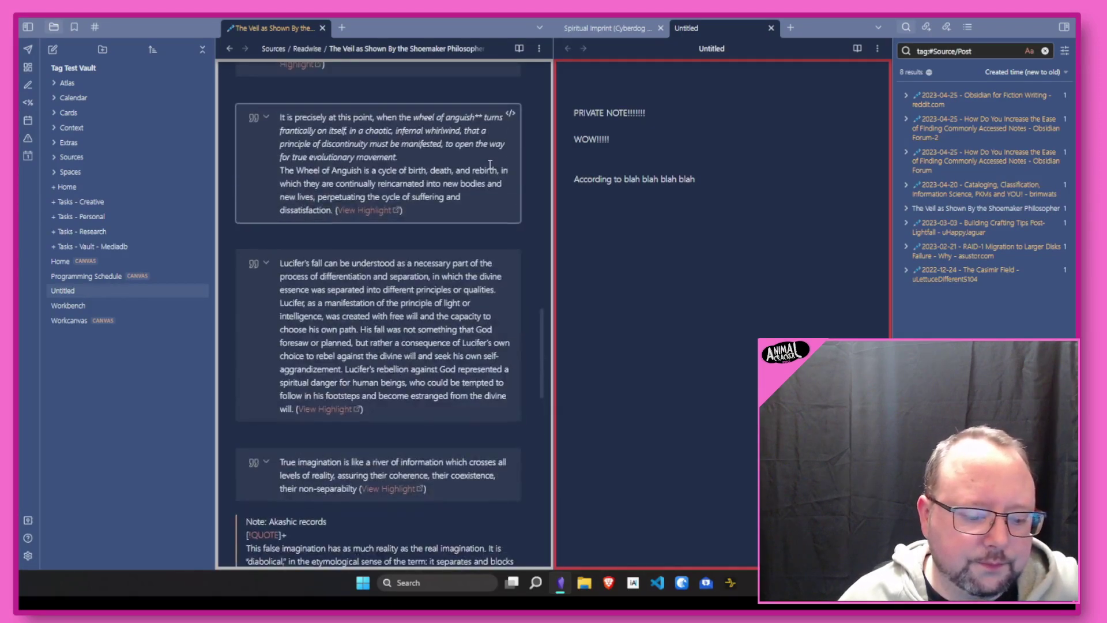
pyautogui.scroll(3, 547, 177)
pyautogui.scroll(2, 522, 215)
pyautogui.scroll(5, 543, 90)
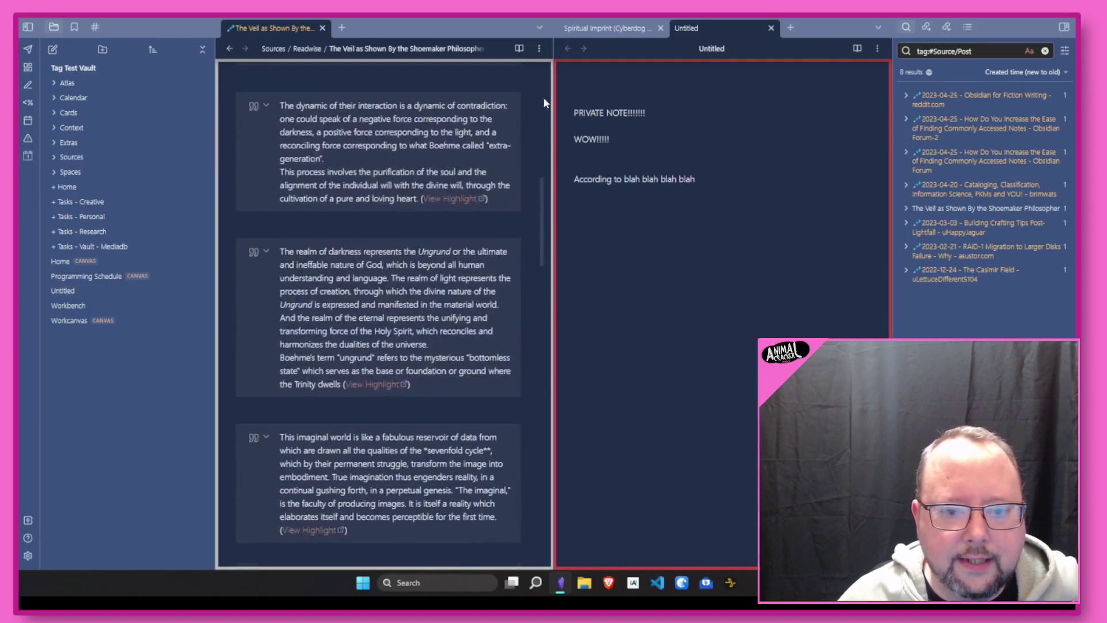
pyautogui.scroll(2, 499, 184)
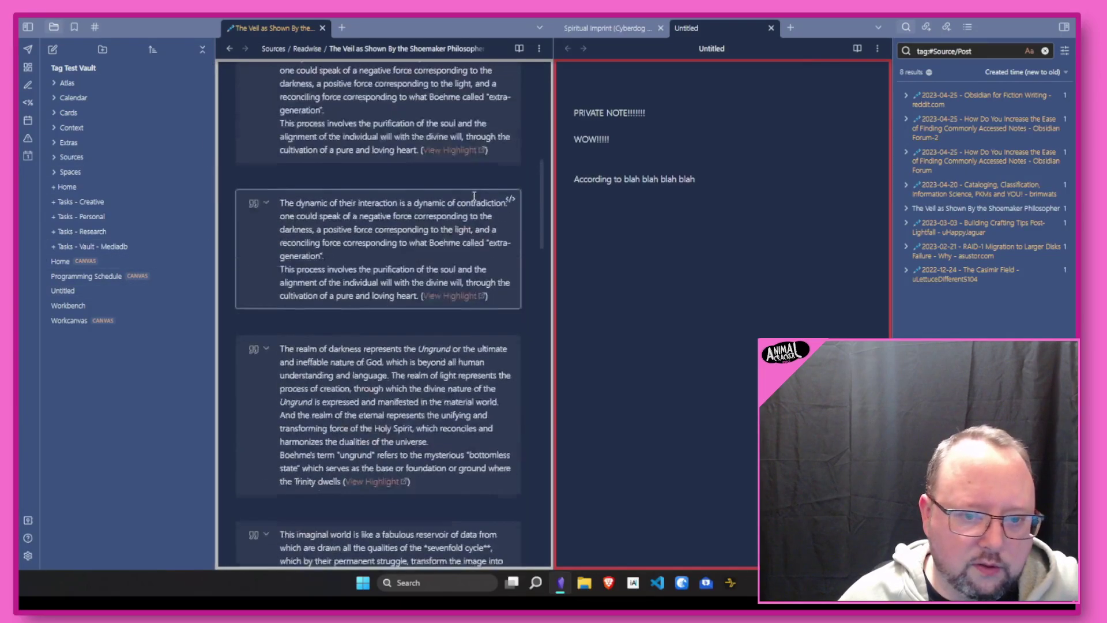
pyautogui.scroll(2, 499, 185)
pyautogui.scroll(-4, 499, 184)
pyautogui.scroll(5, 500, 184)
pyautogui.scroll(3, 488, 174)
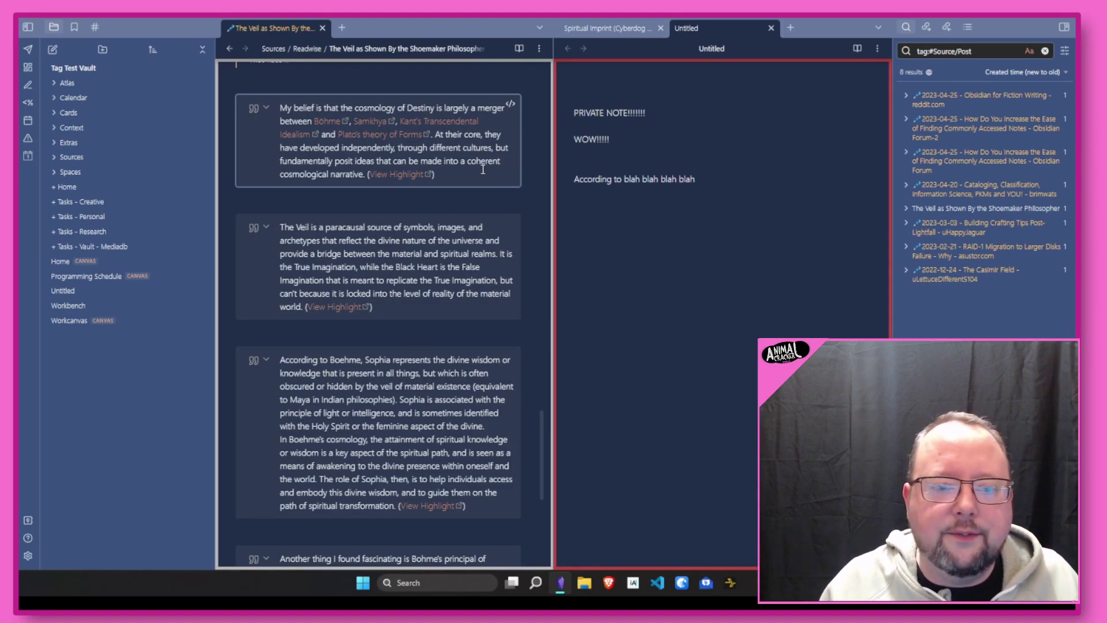
# - Switch the right pane to the blue-bordered Spiritual Imprint note, then back to the red Untitled note
pyautogui.click(783, 163)
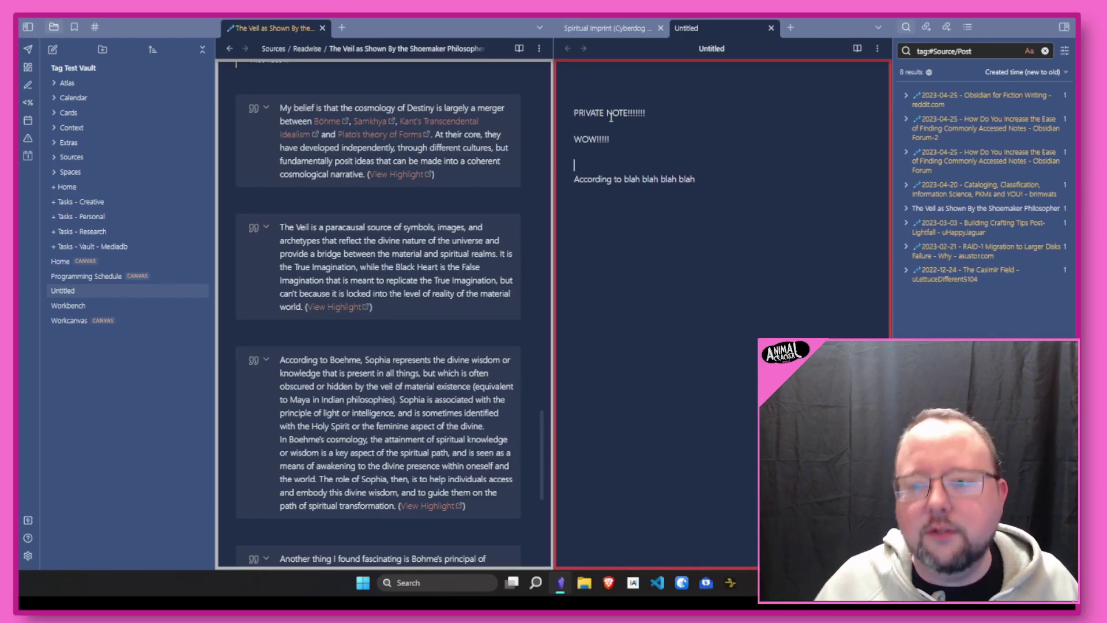
pyautogui.click(619, 29)
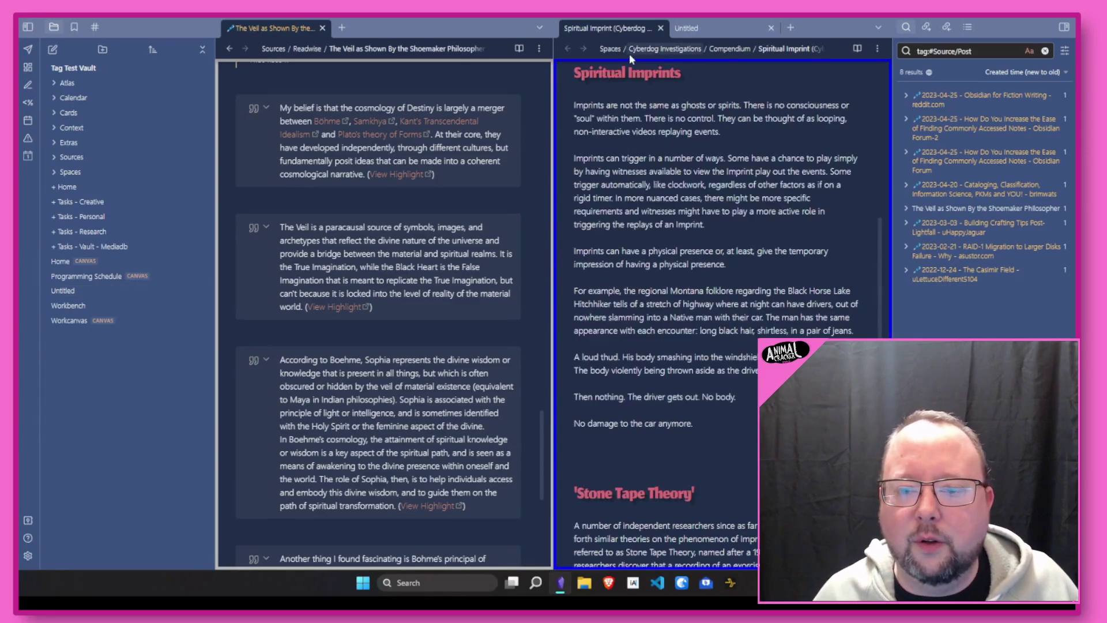
pyautogui.click(676, 254)
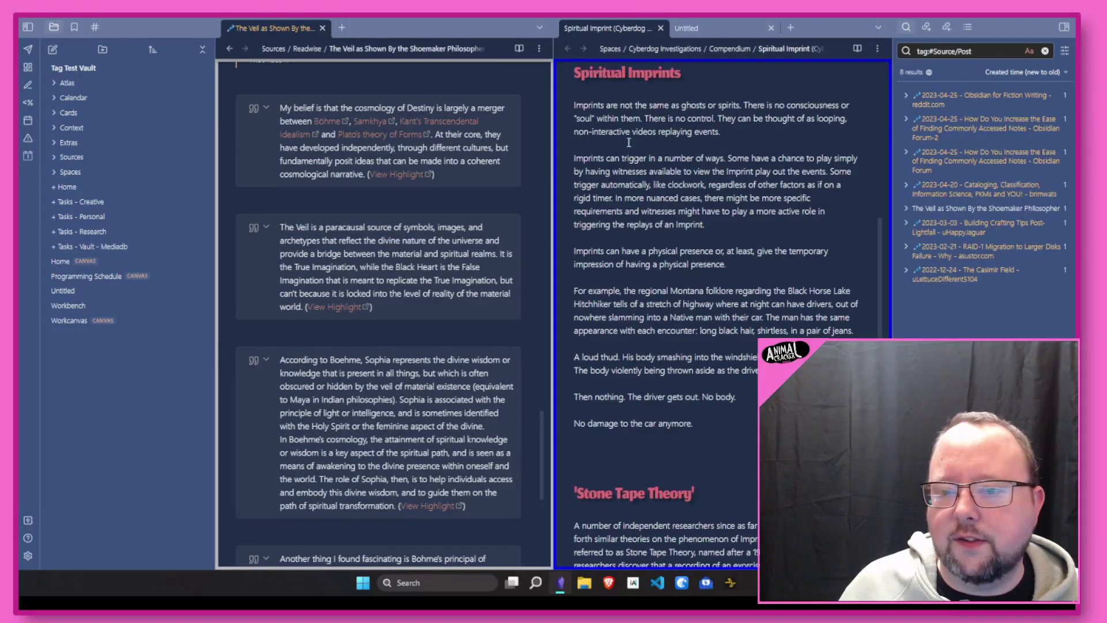
pyautogui.scroll(-5, 639, 223)
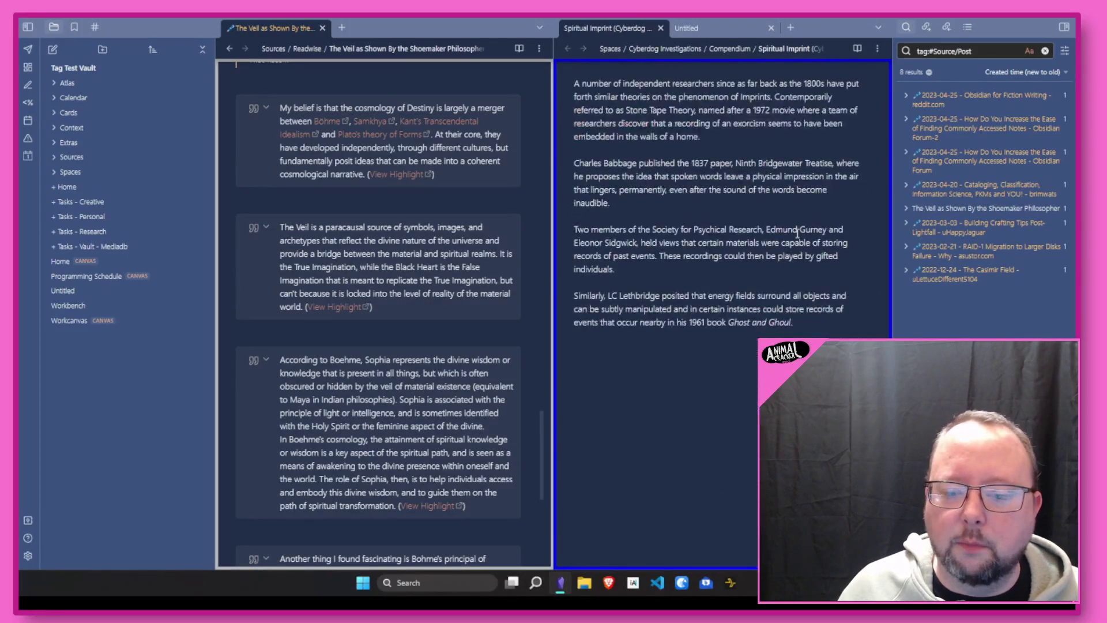
pyautogui.scroll(4, 797, 236)
pyautogui.scroll(1, 788, 223)
pyautogui.click(691, 33)
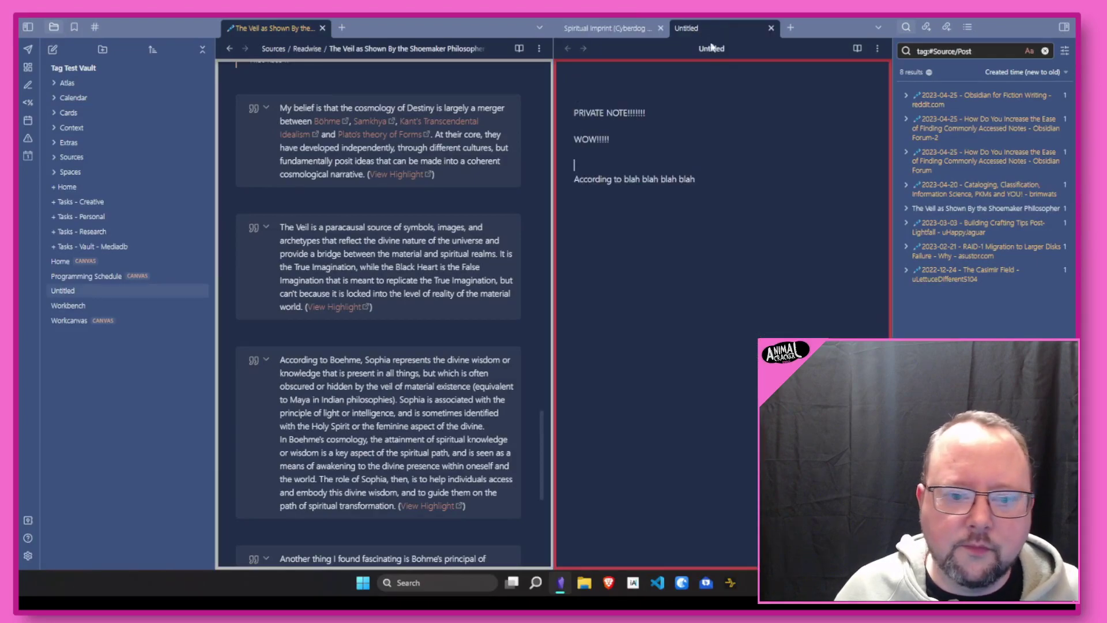
pyautogui.scroll(5, 472, 177)
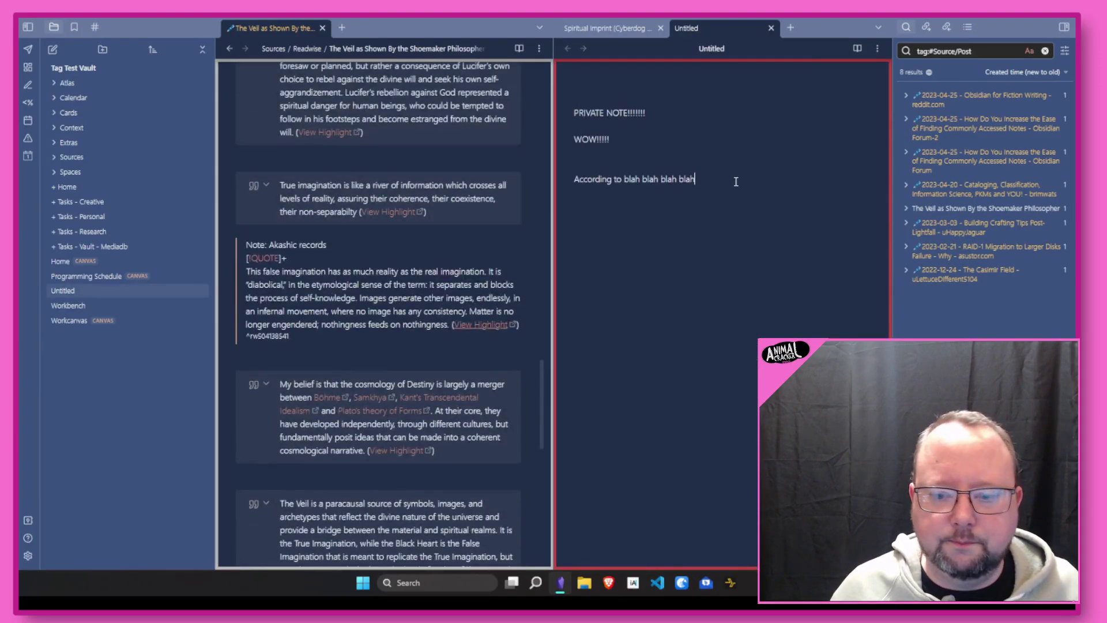
pyautogui.write('[[')
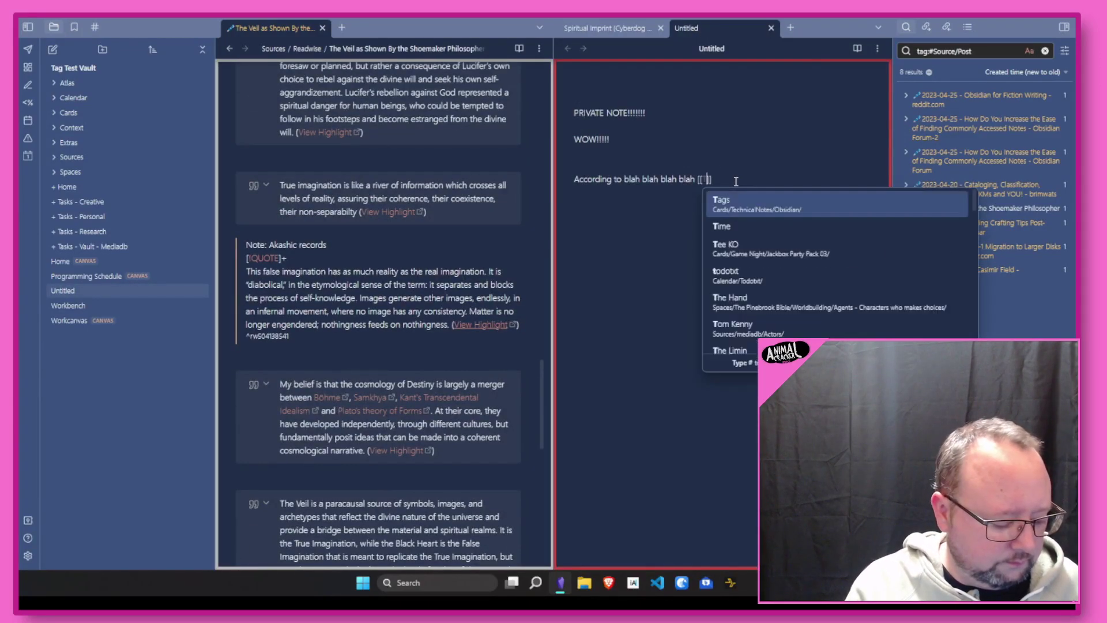
pyautogui.write('he Veil')
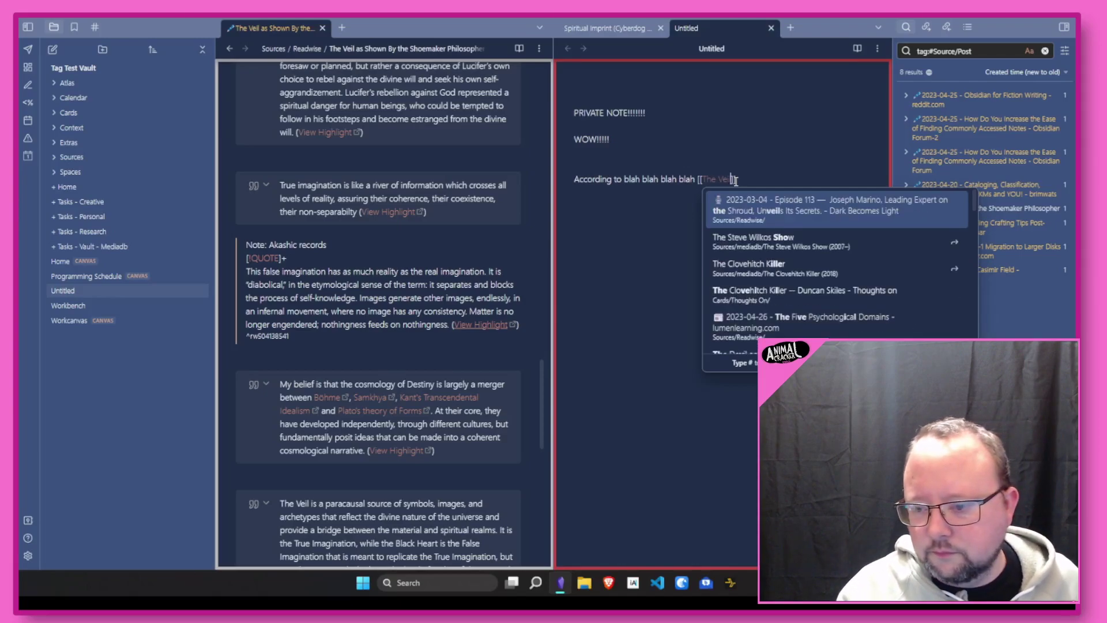
# - Insert a link to the Mysterious Vanishing article in the Untitled note and start a new line
pyautogui.press('Down')
pyautogui.press('Down')
pyautogui.press('Down')
pyautogui.press('Down')
pyautogui.press('Down')
pyautogui.press('Down')
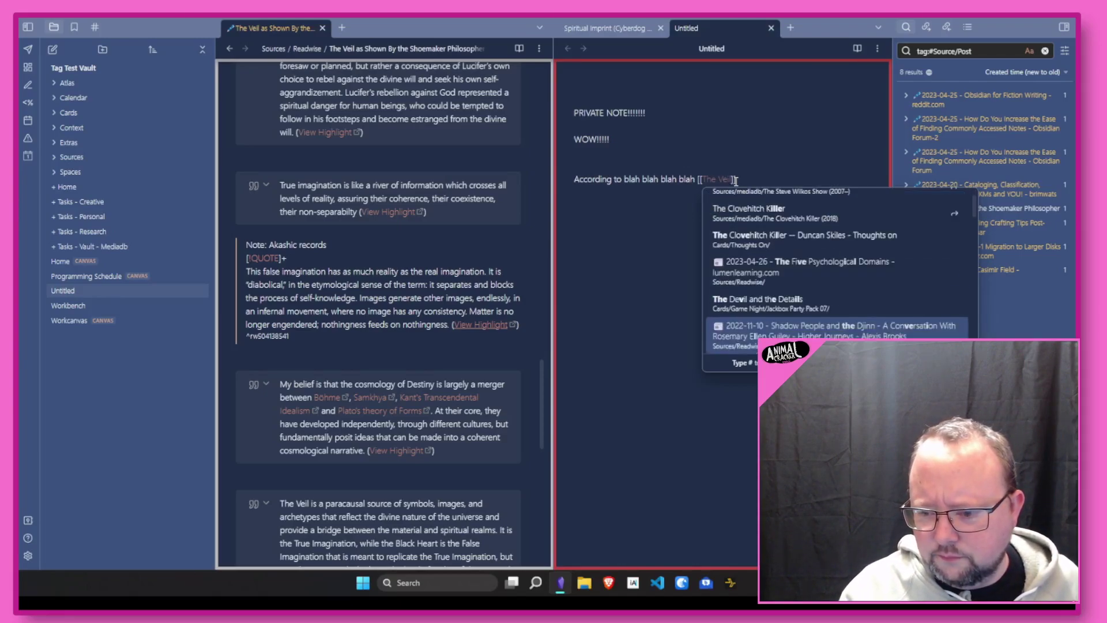
pyautogui.press('Down')
pyautogui.press('Down')
pyautogui.press('Down')
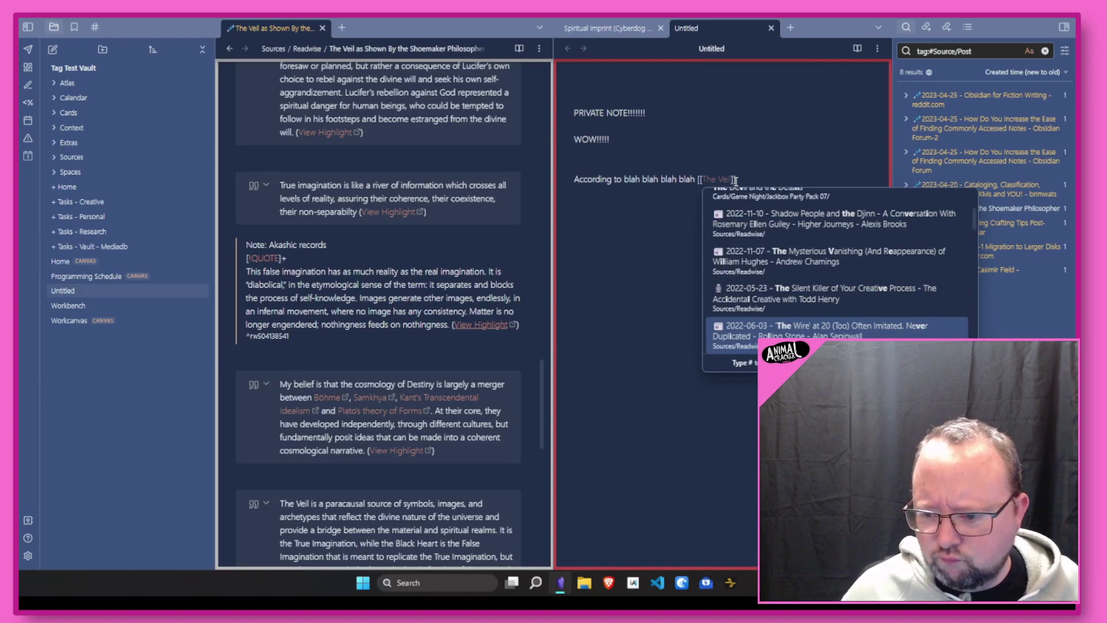
pyautogui.click(818, 258)
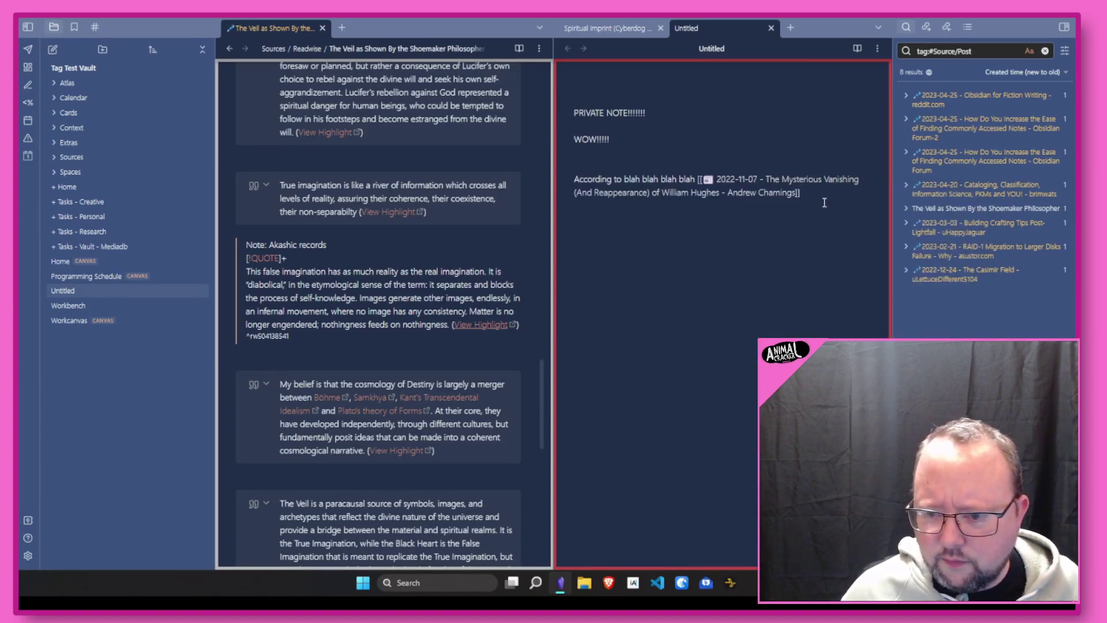
pyautogui.press('Return')
pyautogui.press('Return')
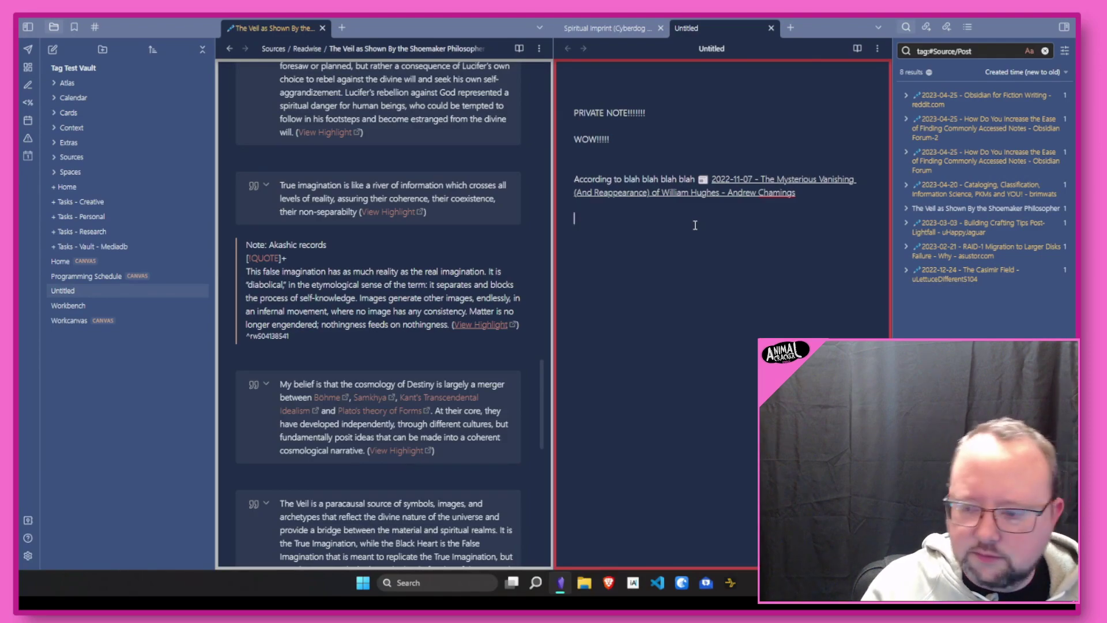
pyautogui.write('[[')
pyautogui.write('monsters')
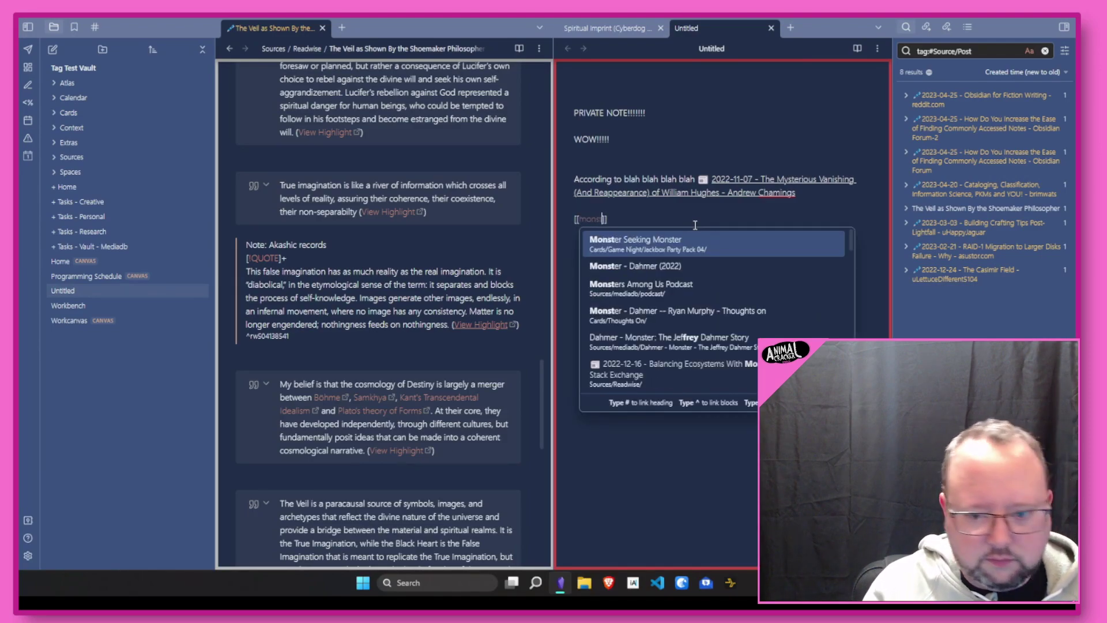
# - Insert a link to the 2023-03-12 Monsters Among Us episode, glancing down the highlights note
pyautogui.press('Down')
pyautogui.press('Down')
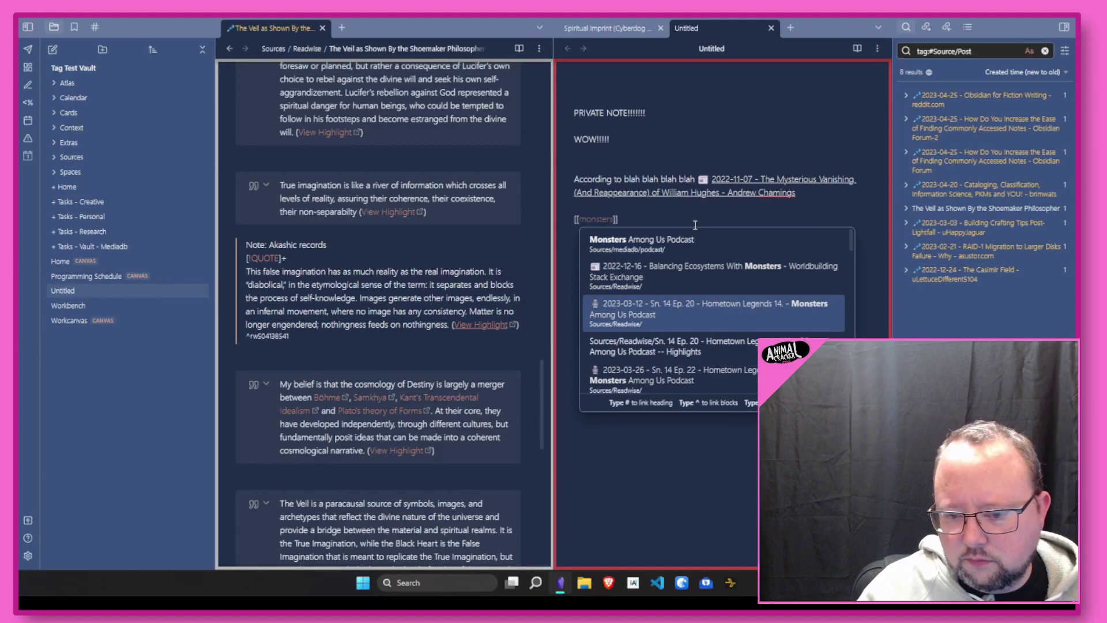
pyautogui.press('Return')
pyautogui.press('Return')
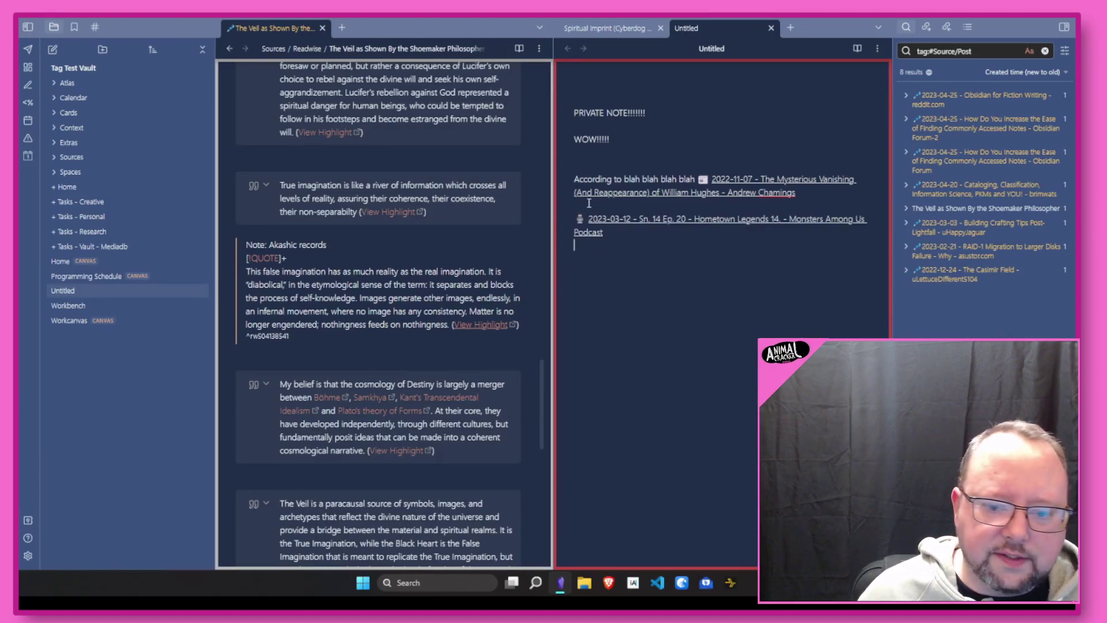
pyautogui.click(465, 355)
pyautogui.press('pagedown')
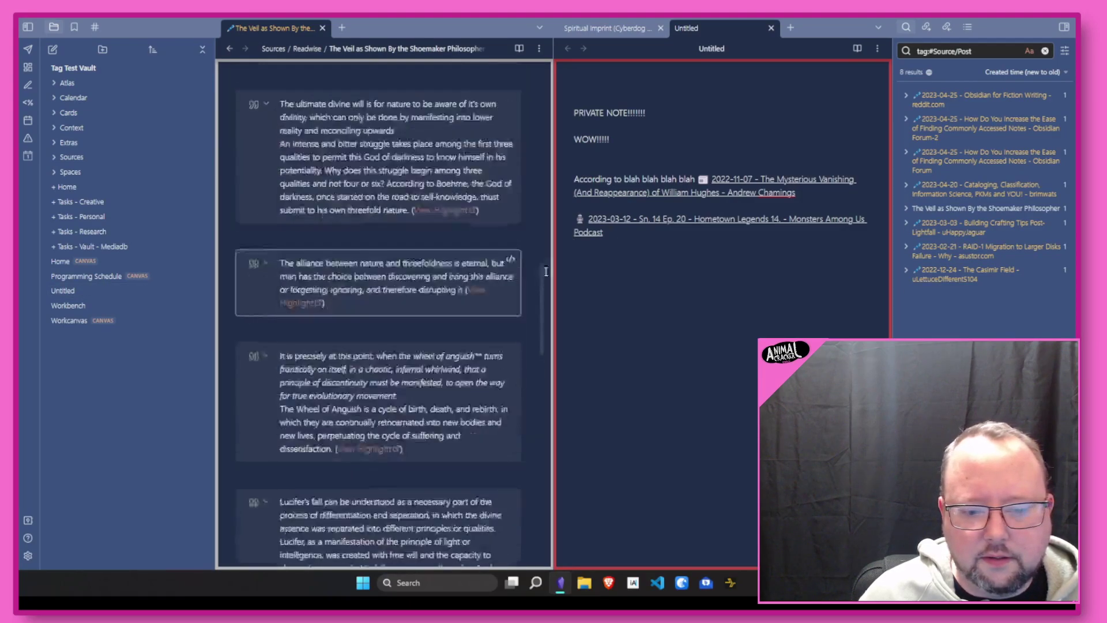
pyautogui.click(766, 280)
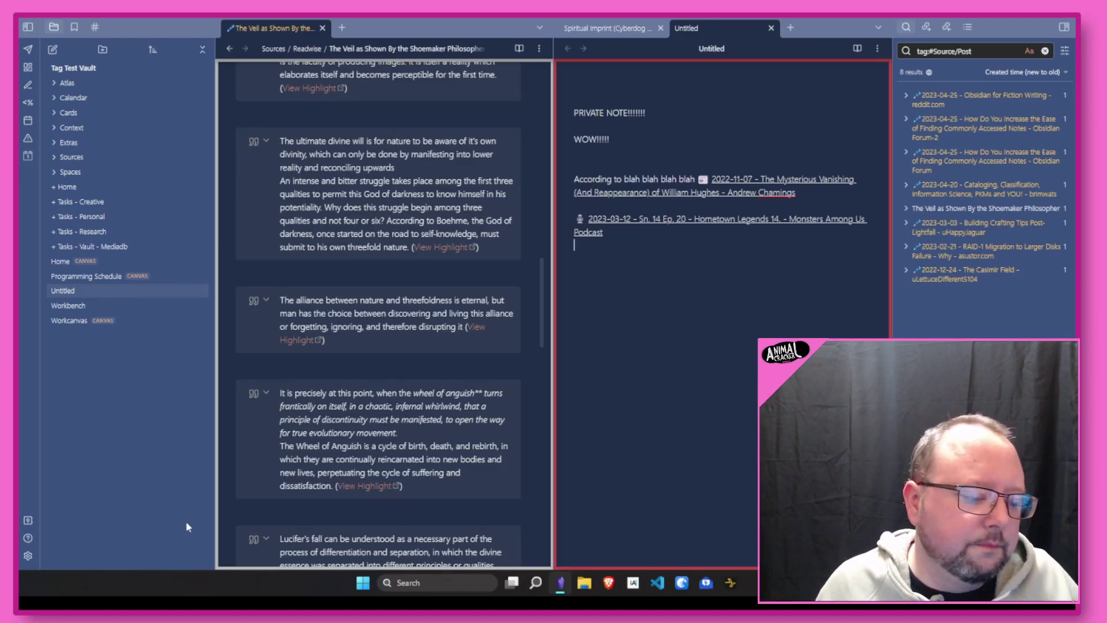
# - Open Settings on the Supercharged Links page, passing Front Matter Title, to view tag styling rules
pyautogui.click(28, 554)
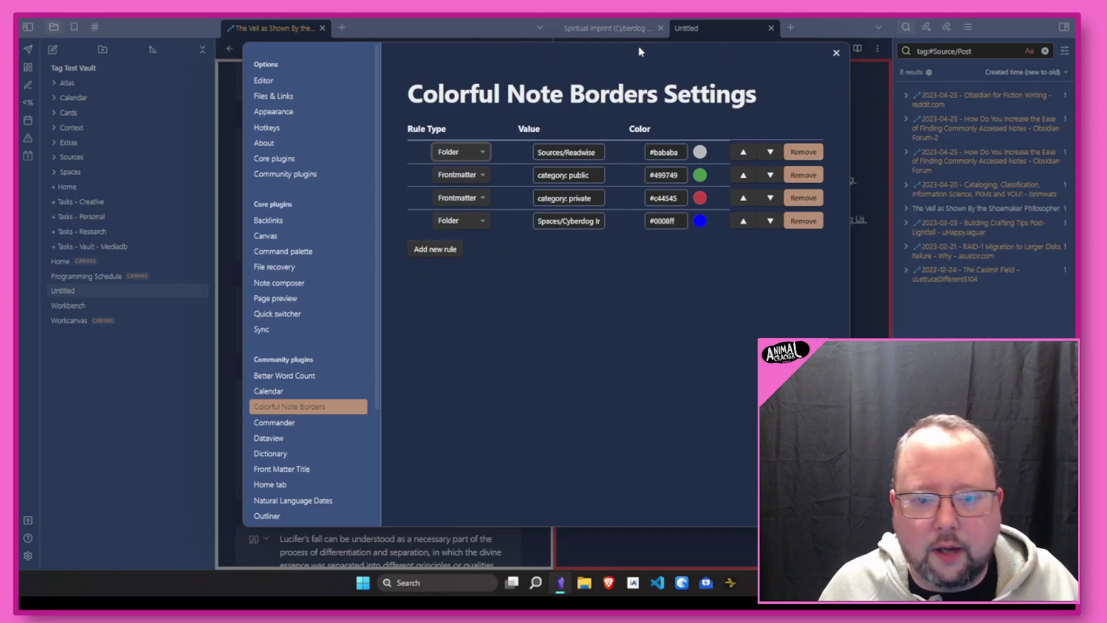
pyautogui.scroll(-1, 314, 424)
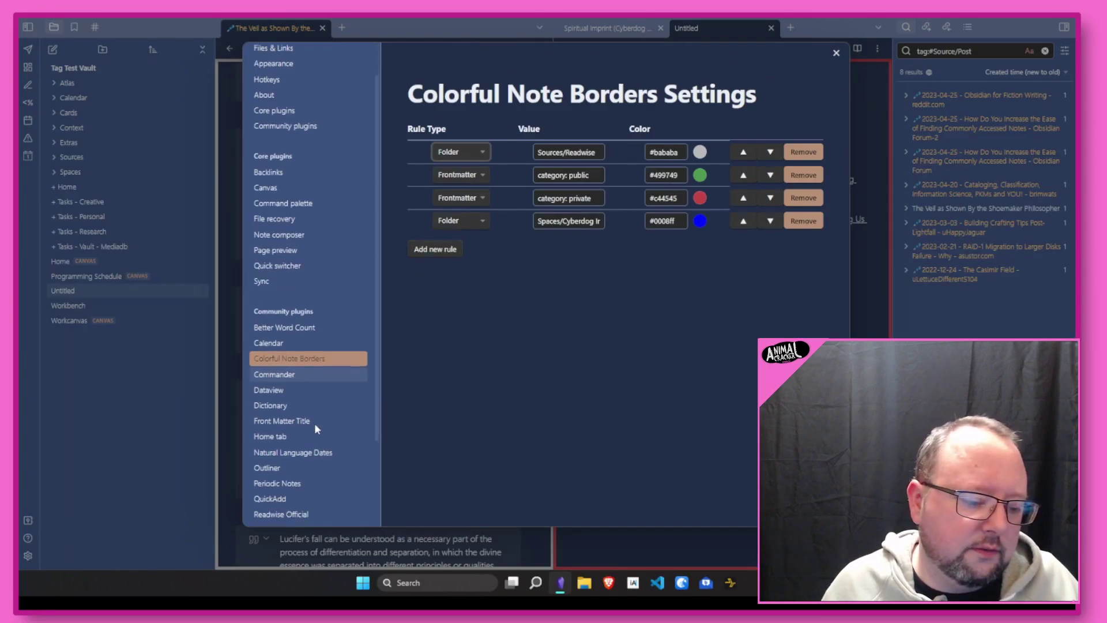
pyautogui.scroll(-1, 298, 389)
pyautogui.click(284, 359)
pyautogui.scroll(-2, 530, 210)
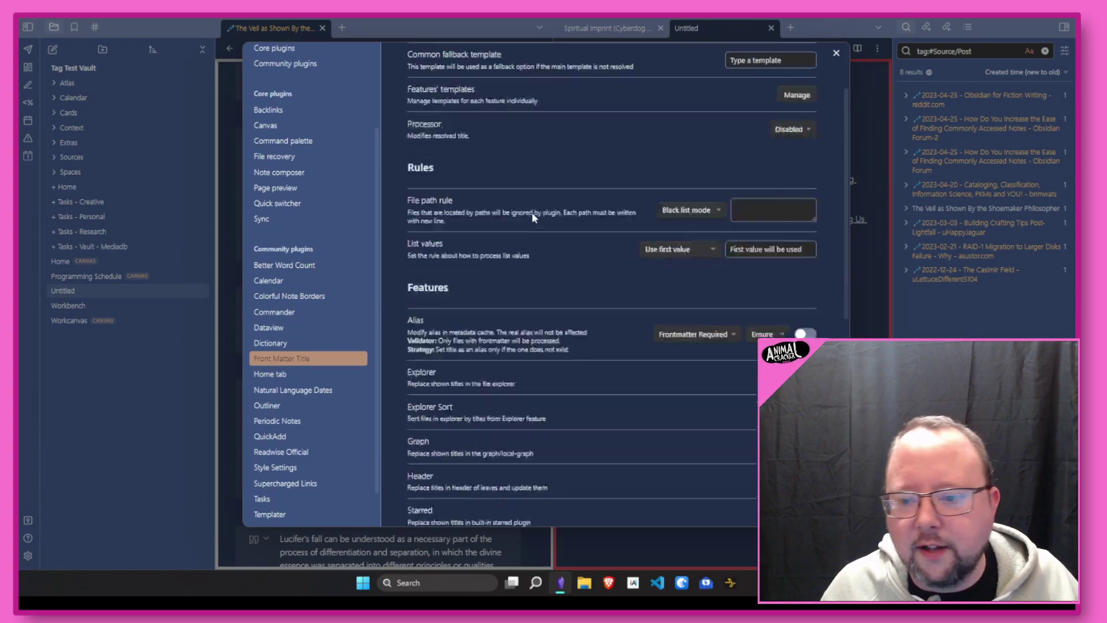
pyautogui.scroll(-1, 563, 308)
pyautogui.scroll(1, 564, 307)
pyautogui.scroll(1, 564, 307)
pyautogui.scroll(-1, 280, 329)
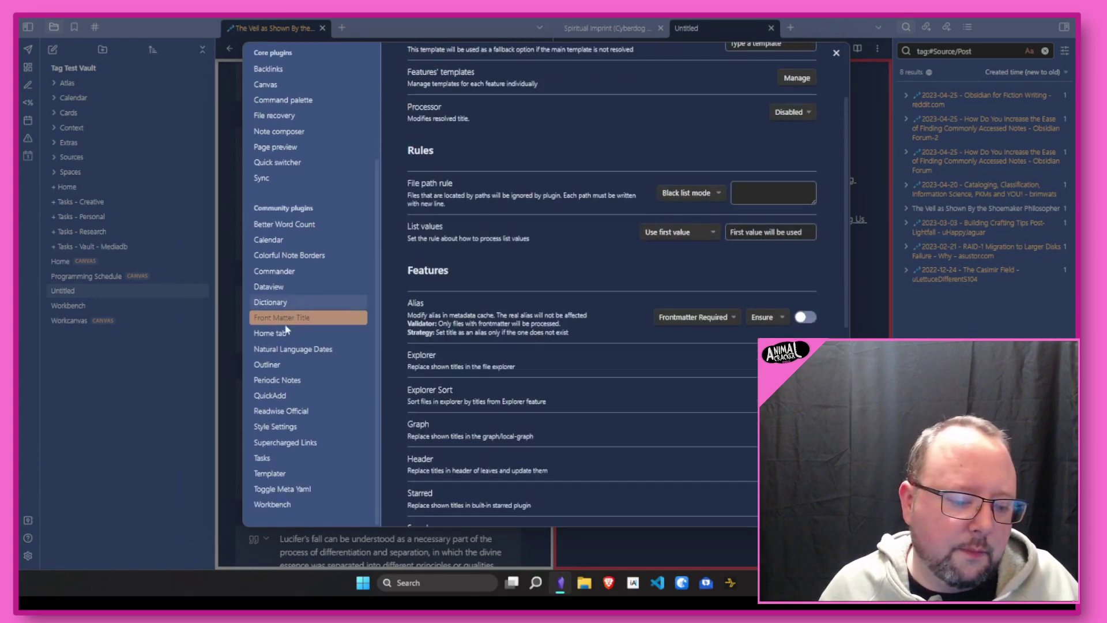
pyautogui.click(270, 444)
pyautogui.scroll(-3, 656, 275)
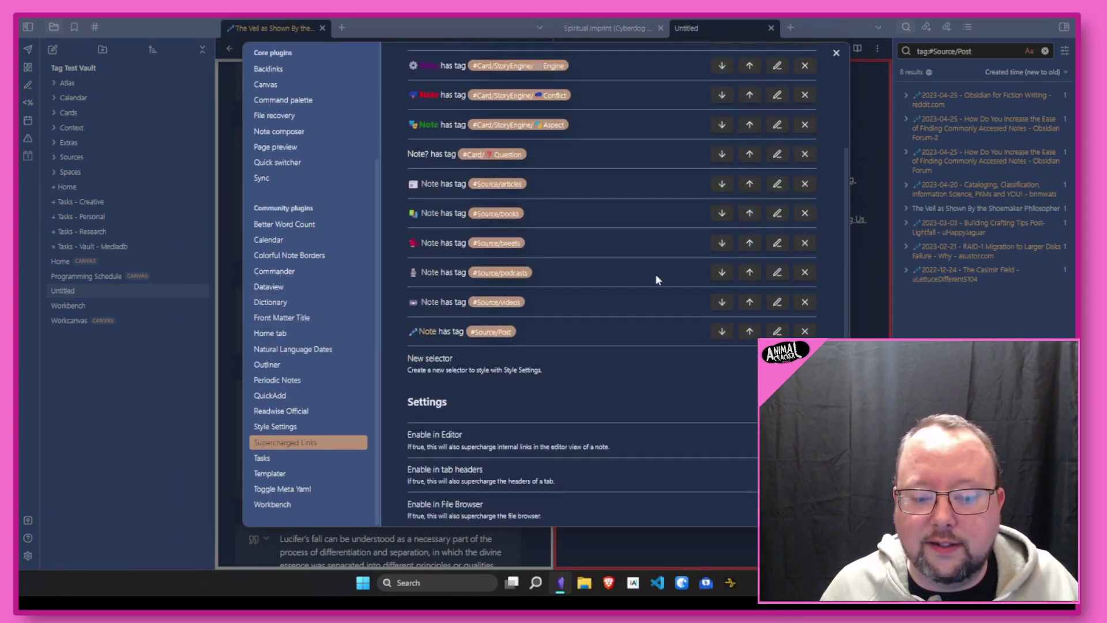
pyautogui.scroll(-3, 656, 275)
pyautogui.scroll(3, 656, 274)
pyautogui.scroll(3, 655, 274)
pyautogui.scroll(1, 665, 194)
pyautogui.scroll(-2, 665, 194)
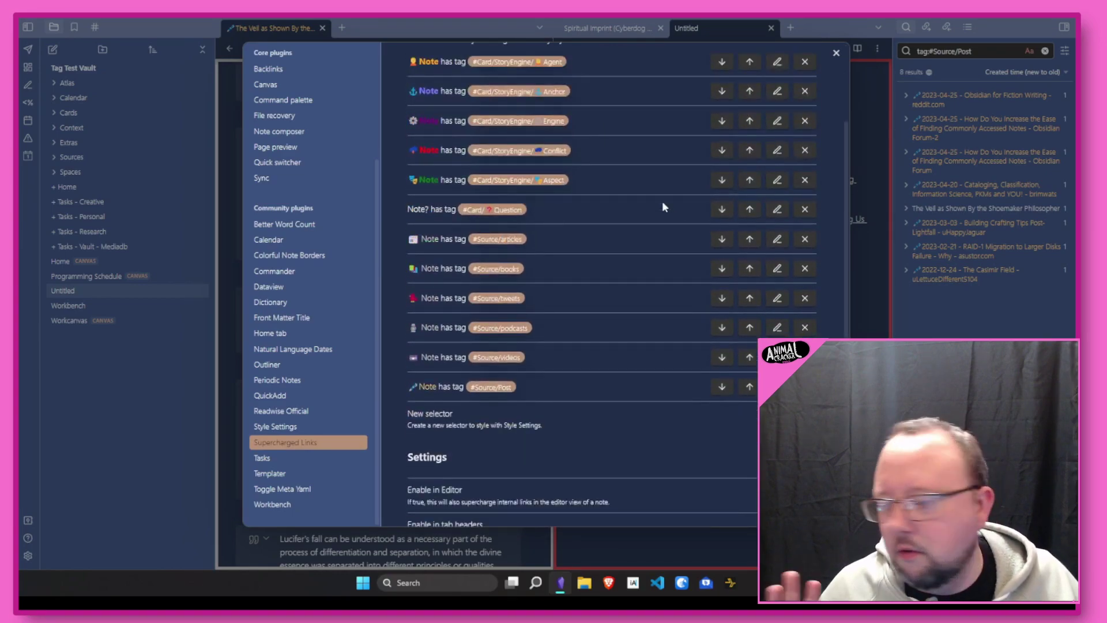
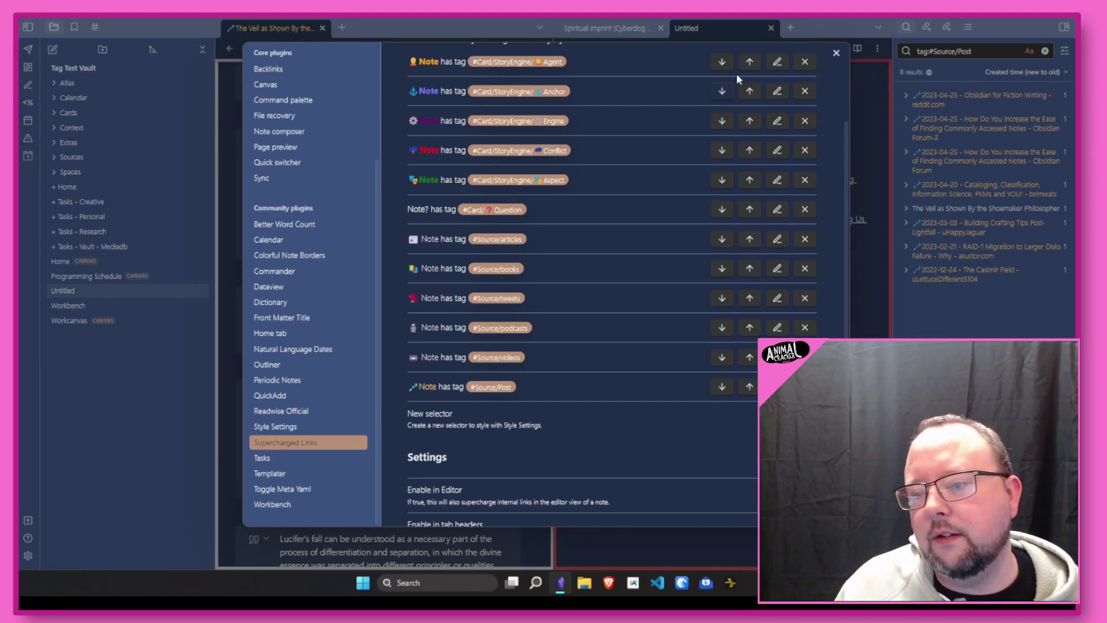
pyautogui.scroll(2, 689, 184)
pyautogui.scroll(-2, 653, 183)
pyautogui.scroll(-5, 653, 182)
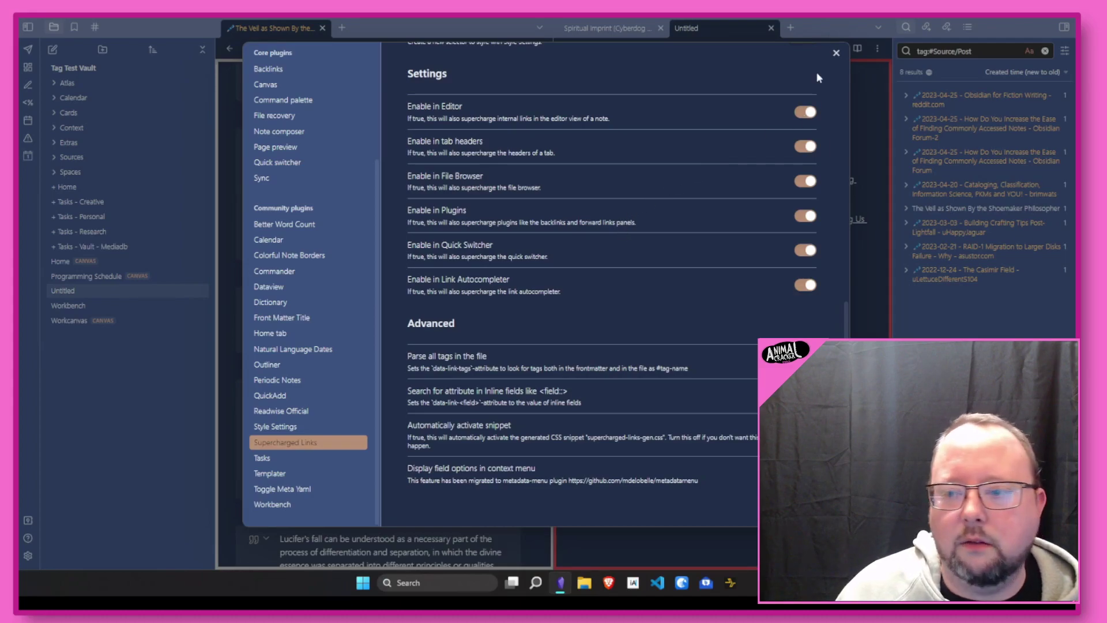
# - Close the Supercharged Links settings and bring up the Spiritual Imprint note in the right pane
pyautogui.click(837, 54)
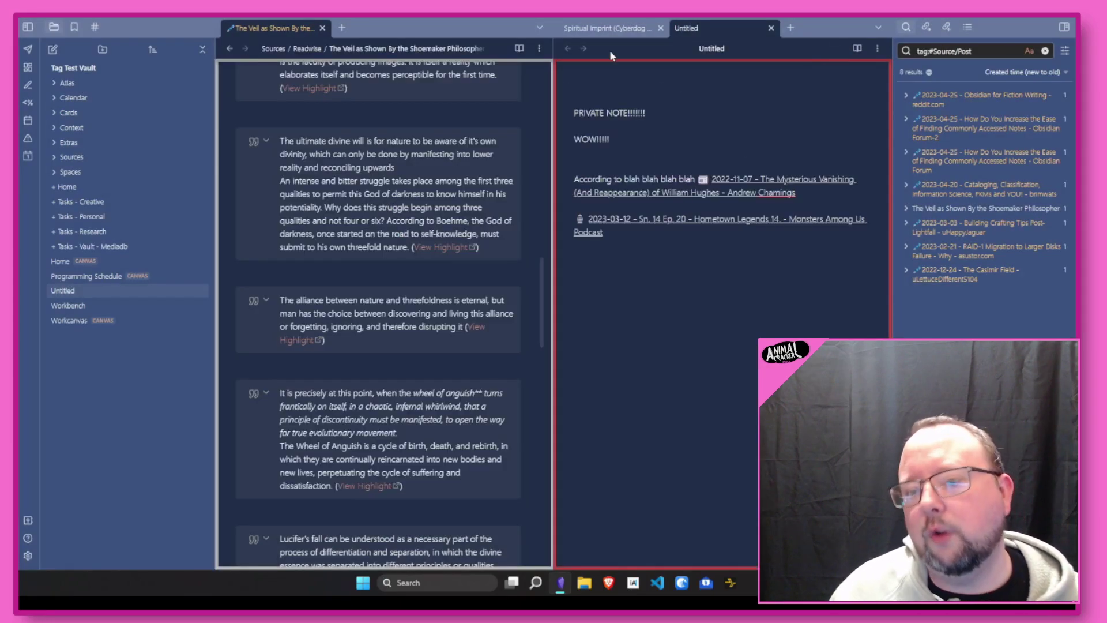
pyautogui.click(611, 35)
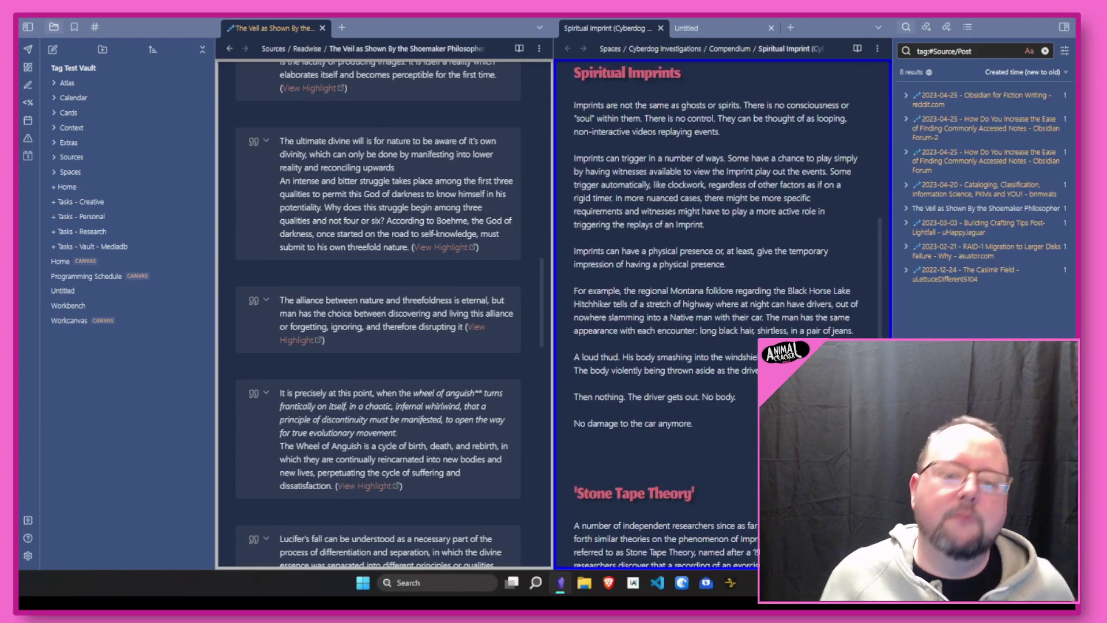